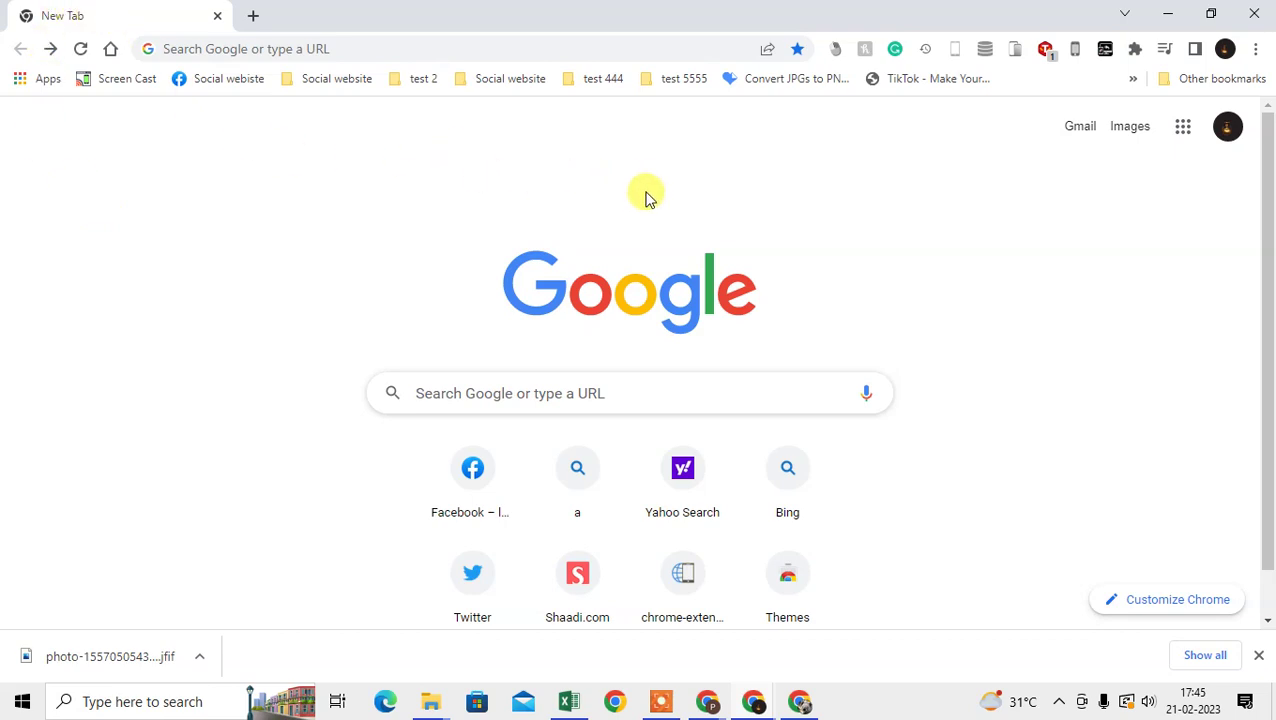
Close the downloads bar at the bottom of the Chrome window.
left_click(1259, 655)
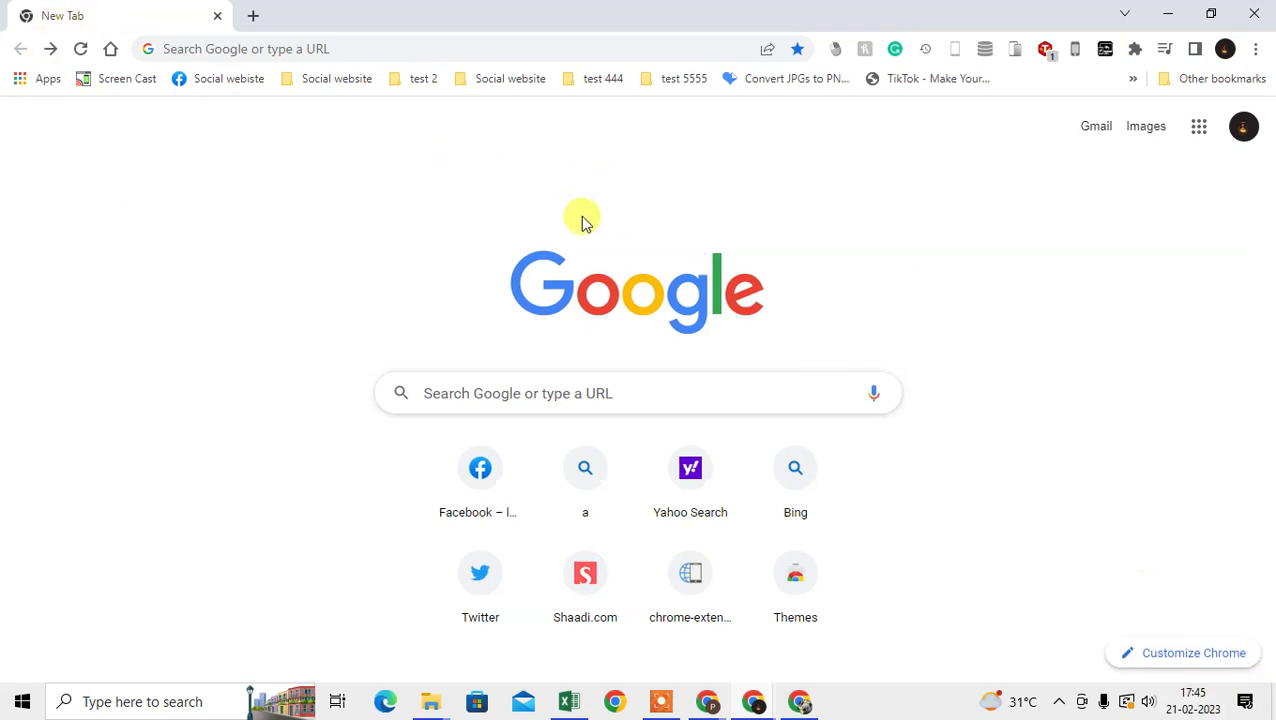
Open Help > About Google Chrome to confirm version 110.0.5481.104 is up to date.
left_click(1255, 49)
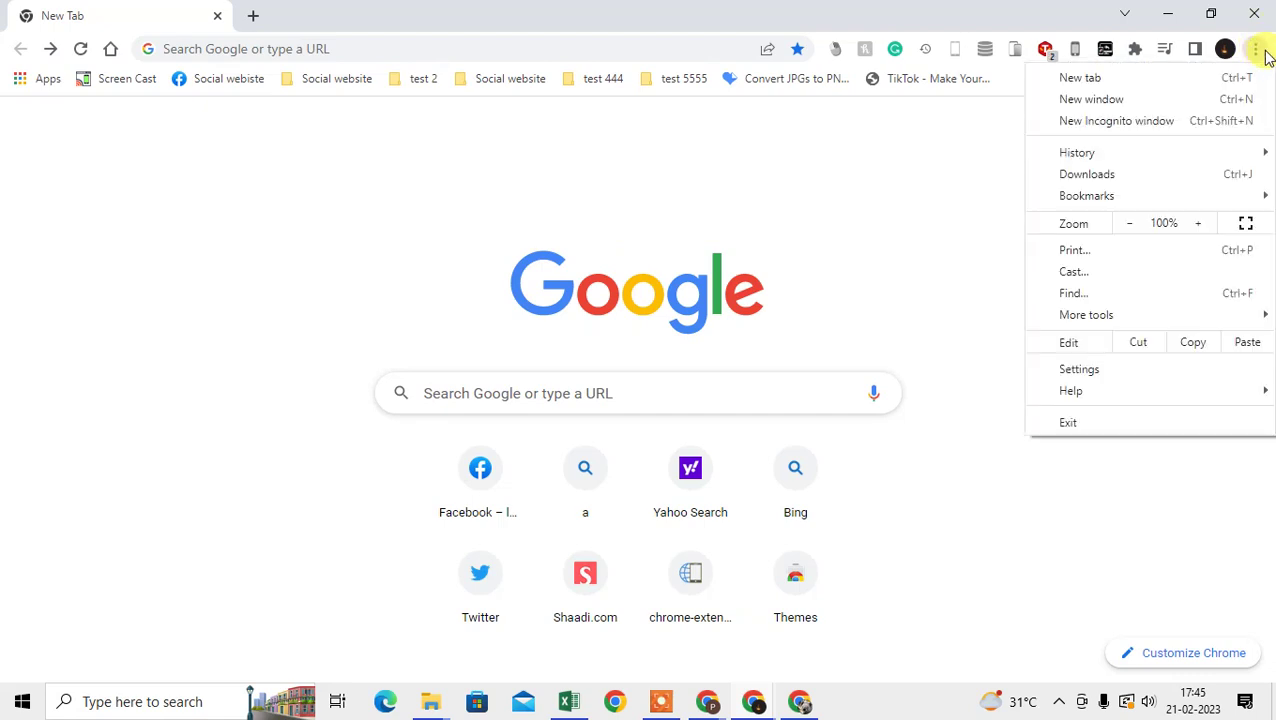
mouse_move(1099, 390)
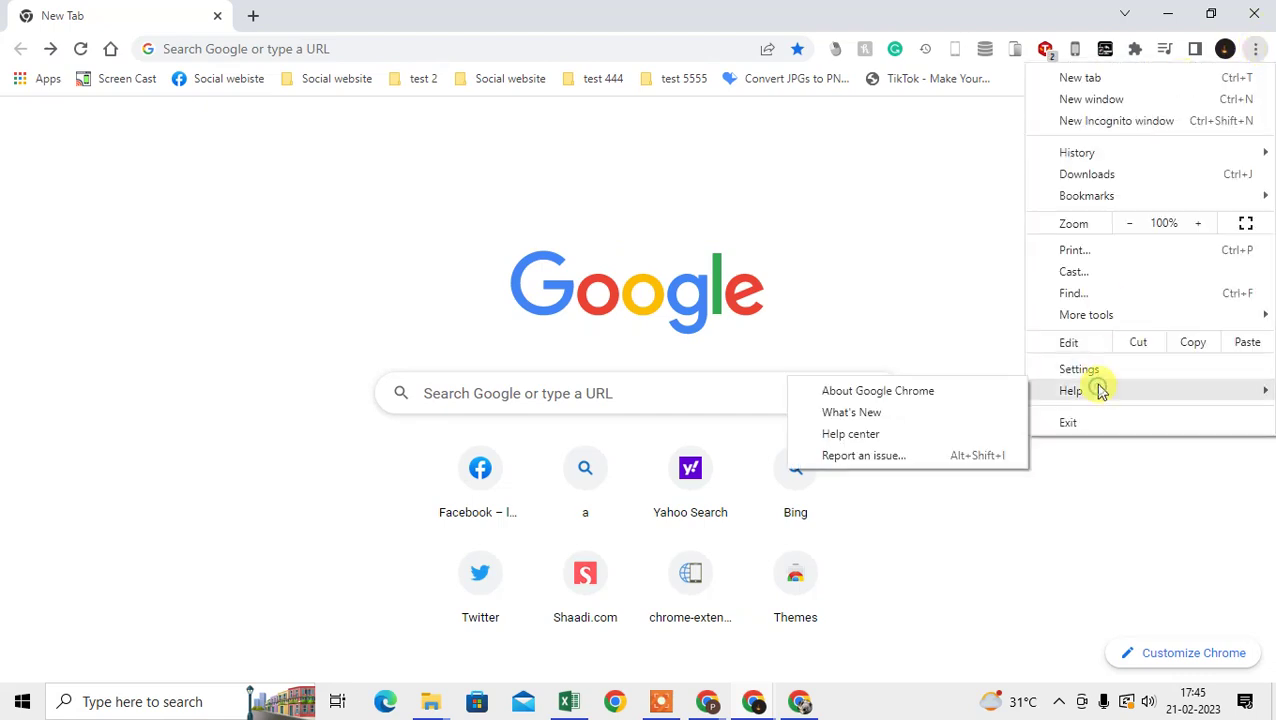
left_click(893, 391)
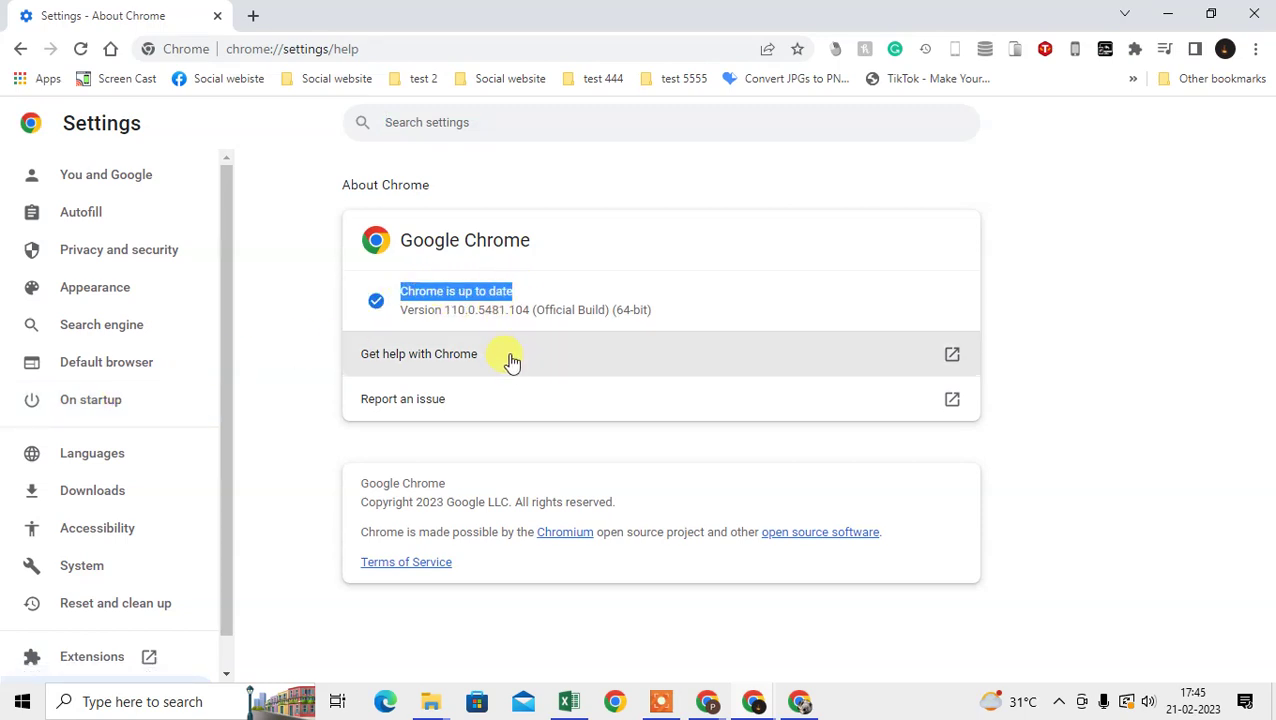
left_click(437, 291)
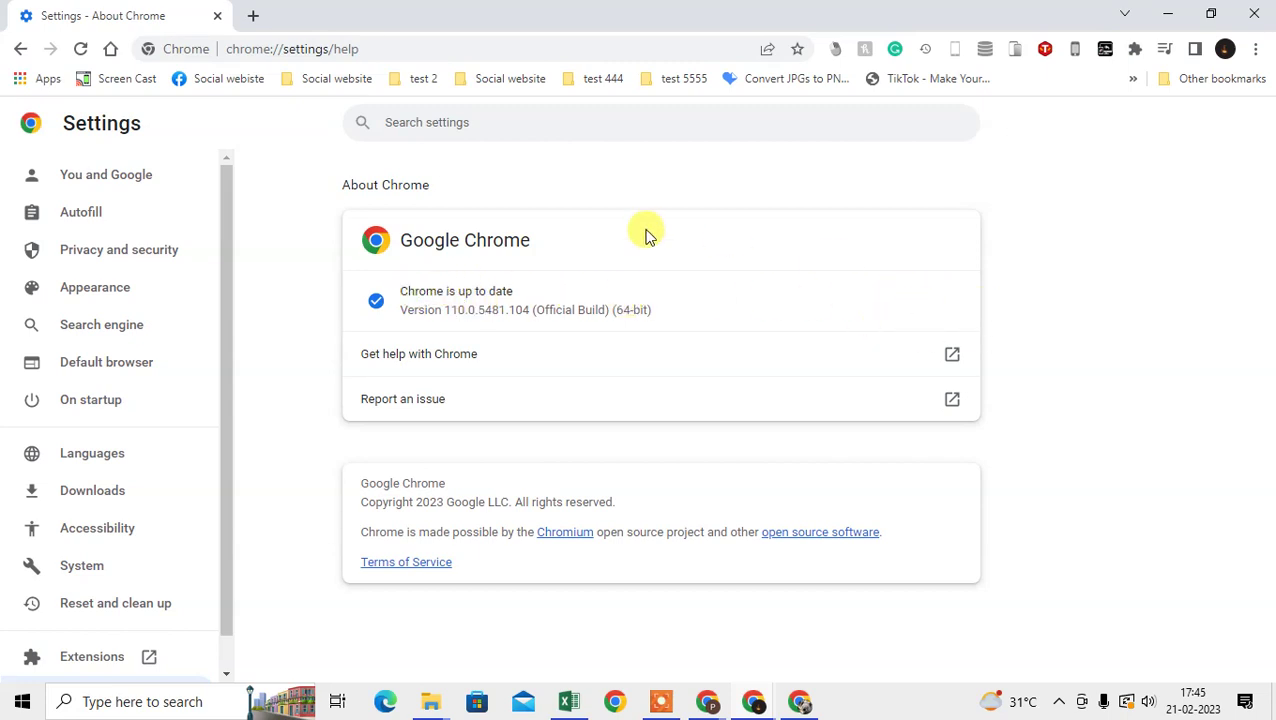
In a new tab, search Google for 'google leans' and bring up the Google Lens result's link options.
left_click(255, 16)
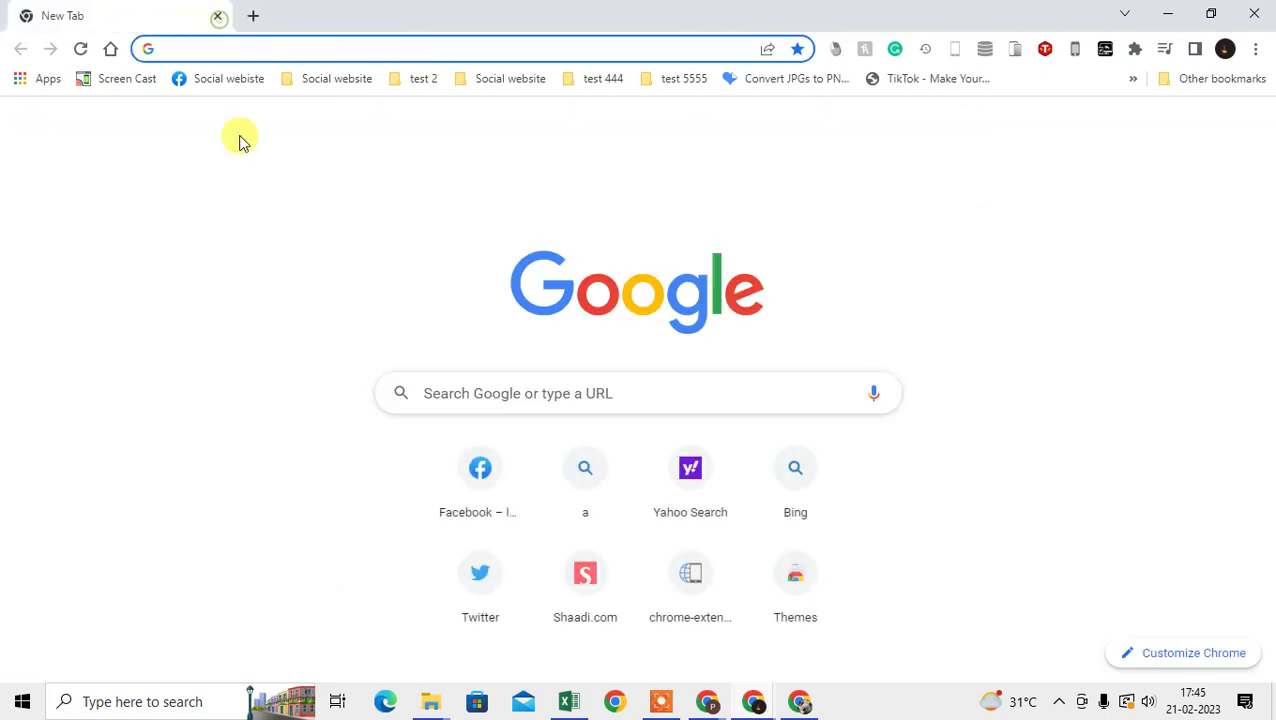
left_click(427, 254)
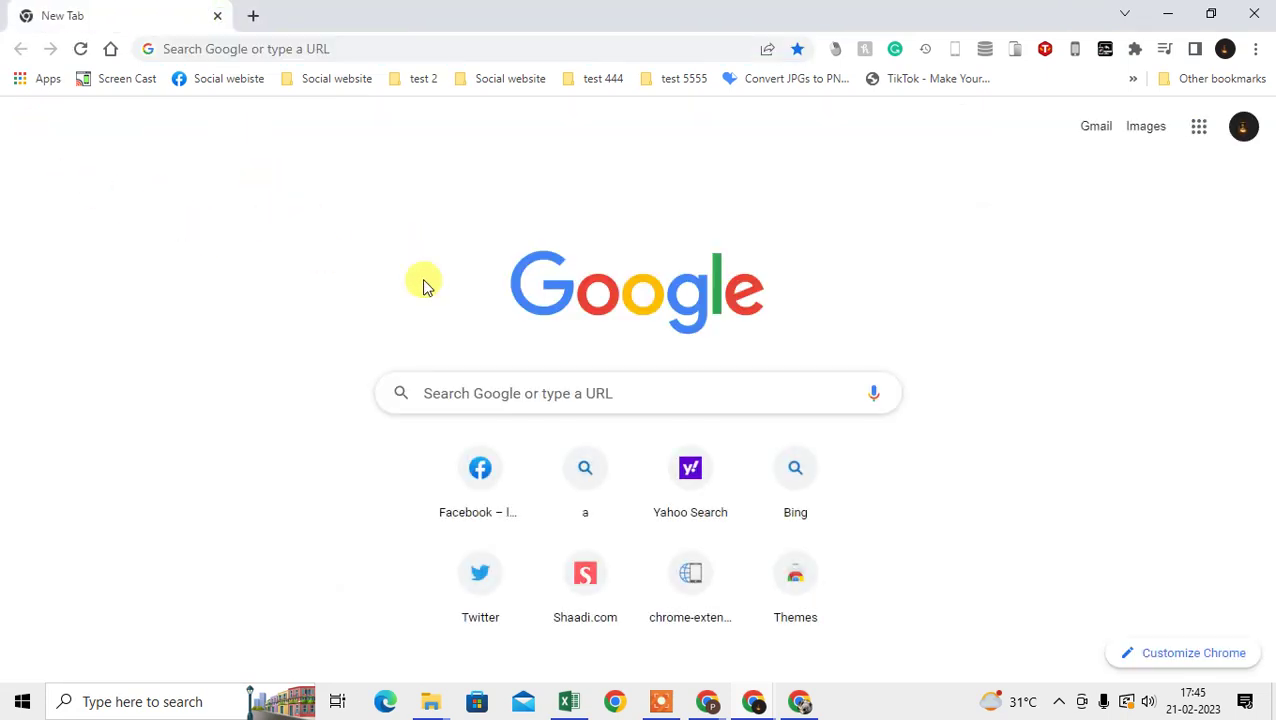
left_click(457, 393)
type("googlele")
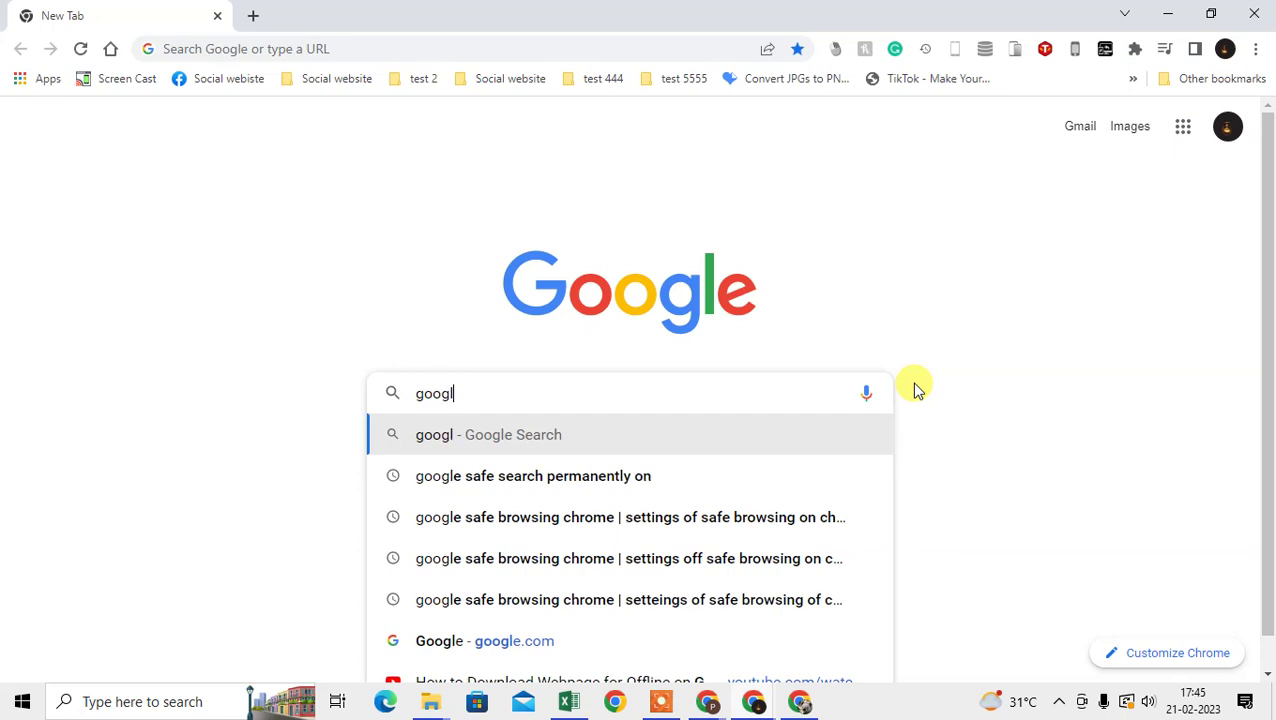
key("BackSpace")
type("lean")
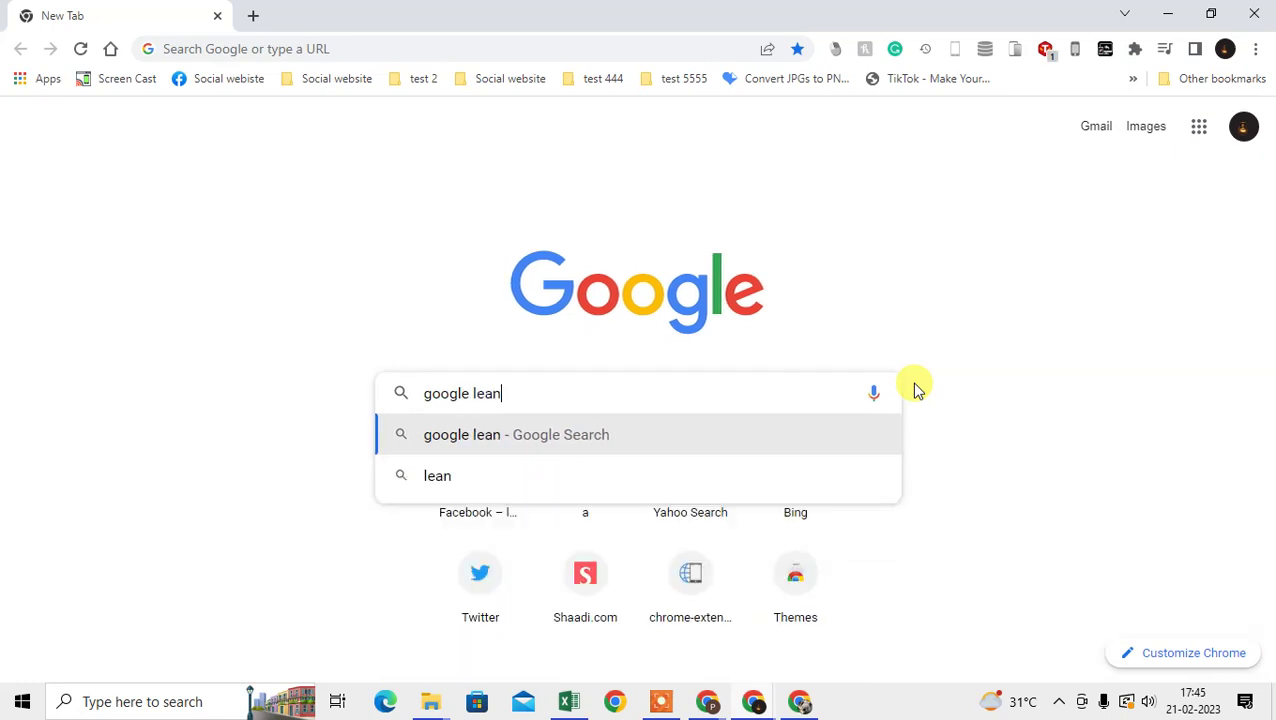
type("s")
key("Return")
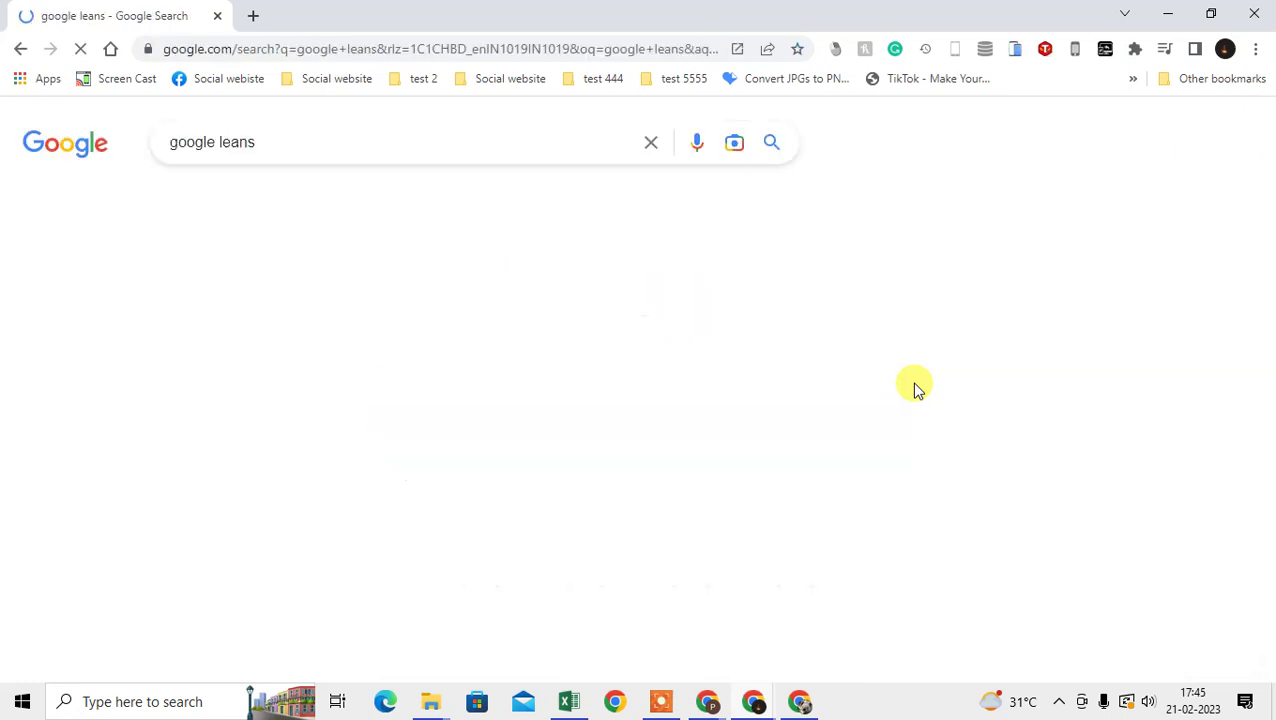
scroll(415, 325, "down", 1)
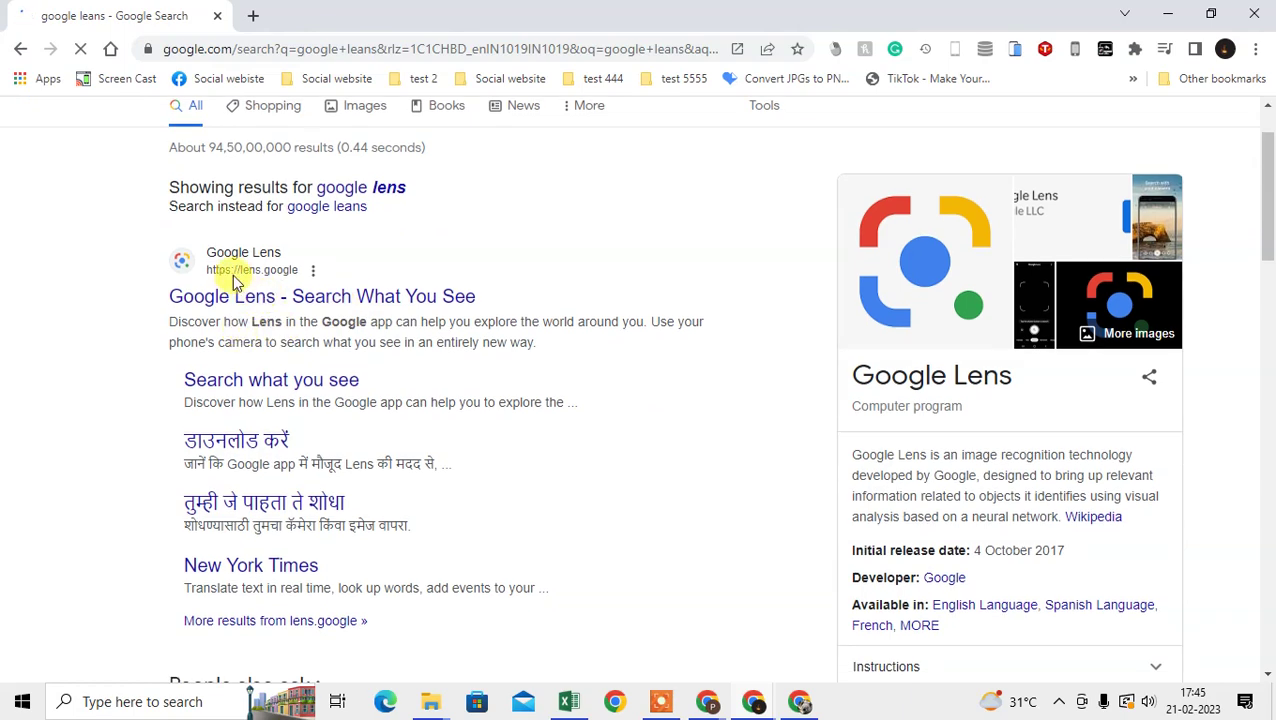
right_click(230, 298)
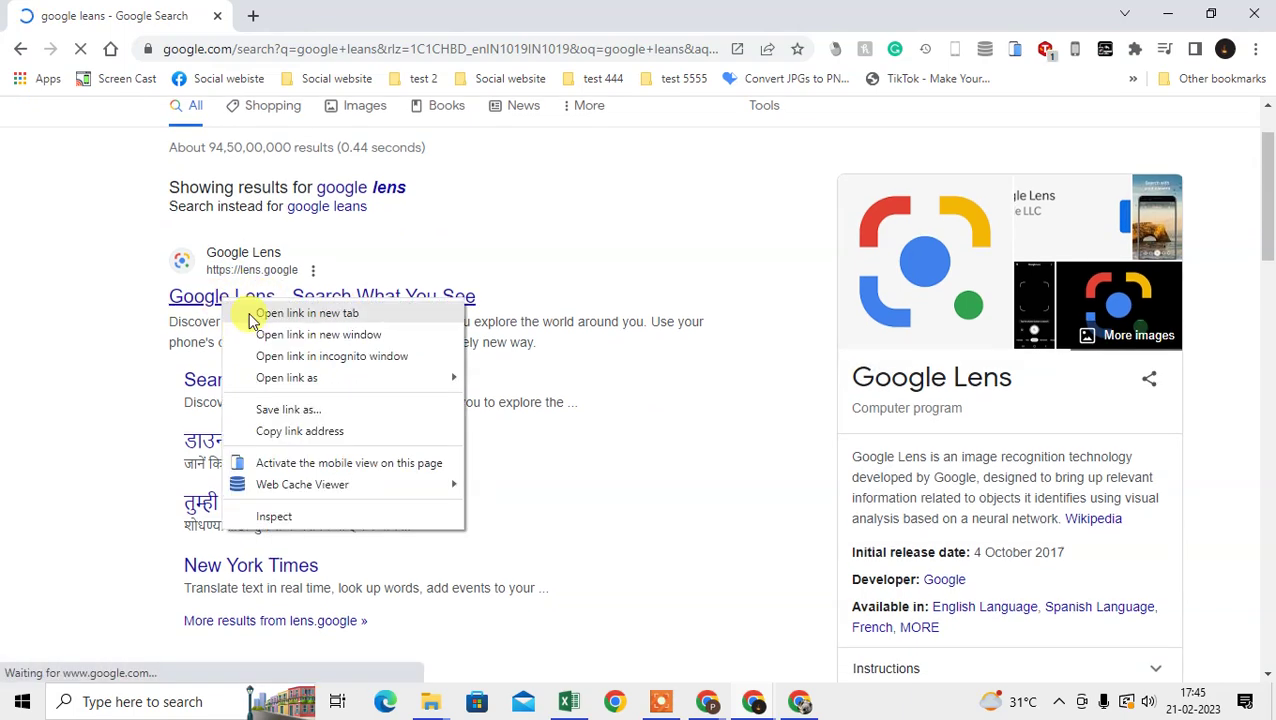
Open the Google Lens result in a new tab and scroll through its introduction page.
left_click(275, 313)
left_click(330, 12)
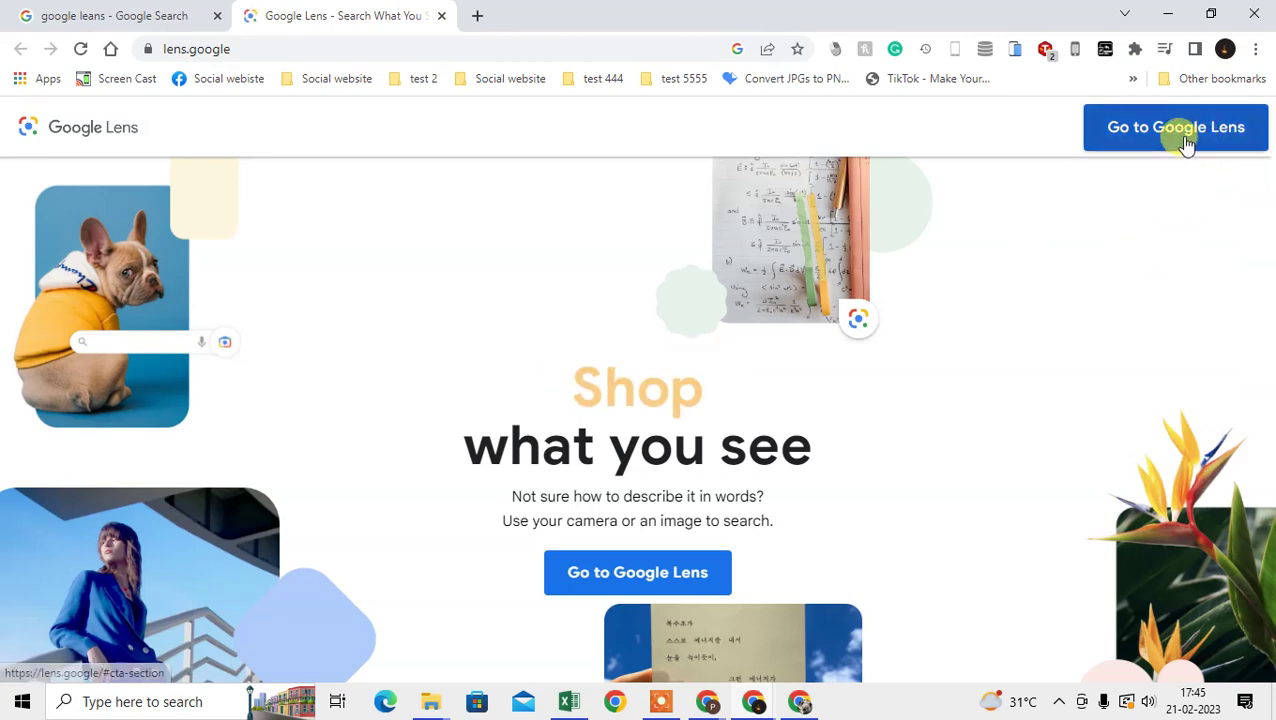
scroll(644, 592, "down", 6)
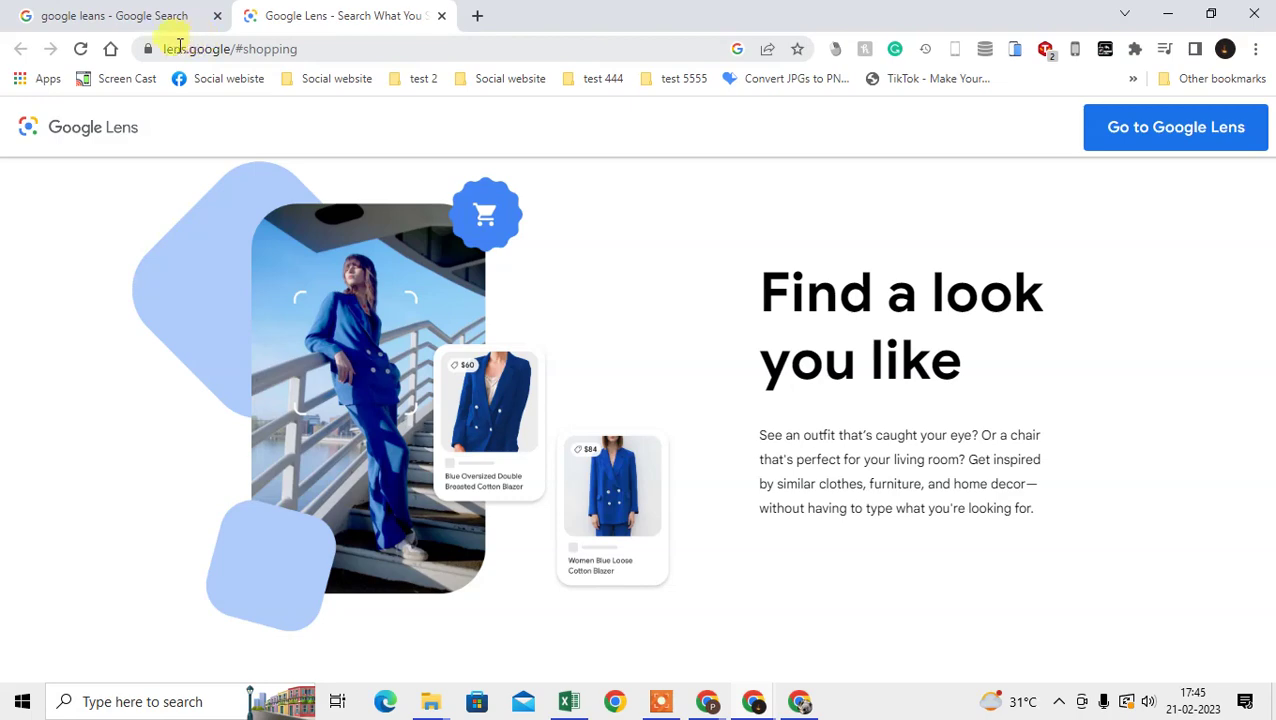
scroll(1230, 148, "up", 5)
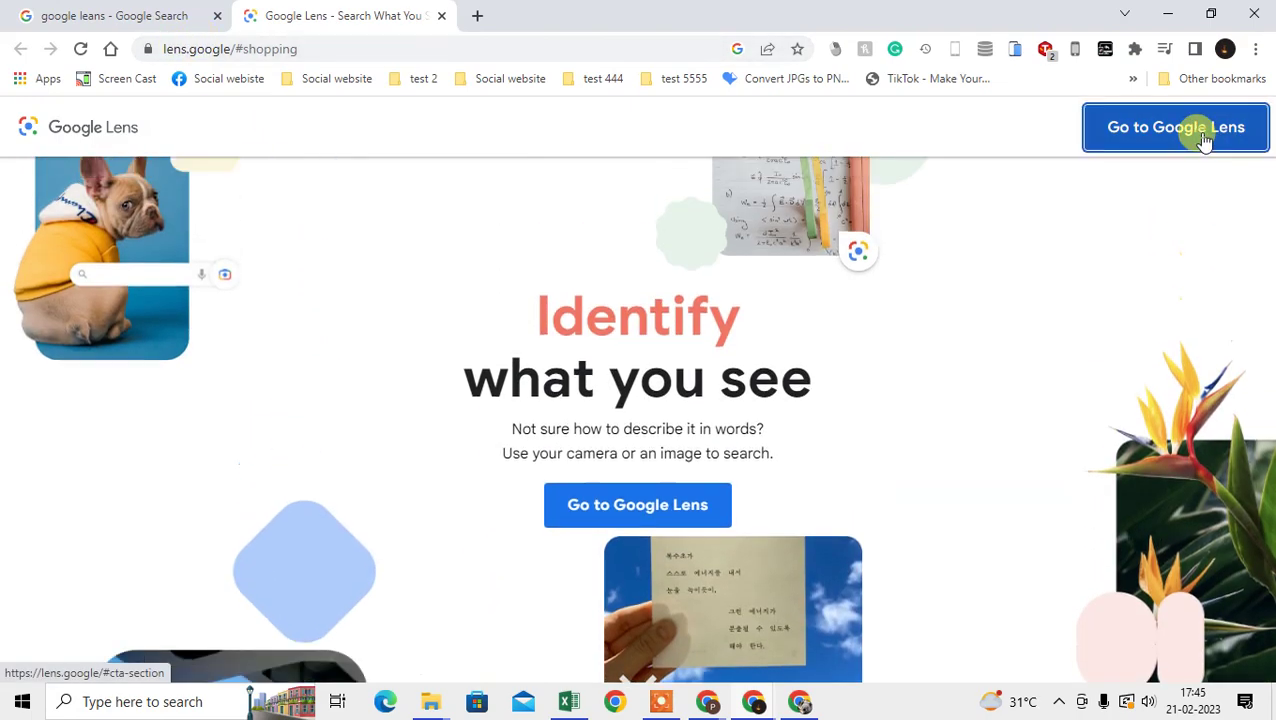
scroll(1205, 140, "down", 5)
scroll(1205, 140, "down", 5)
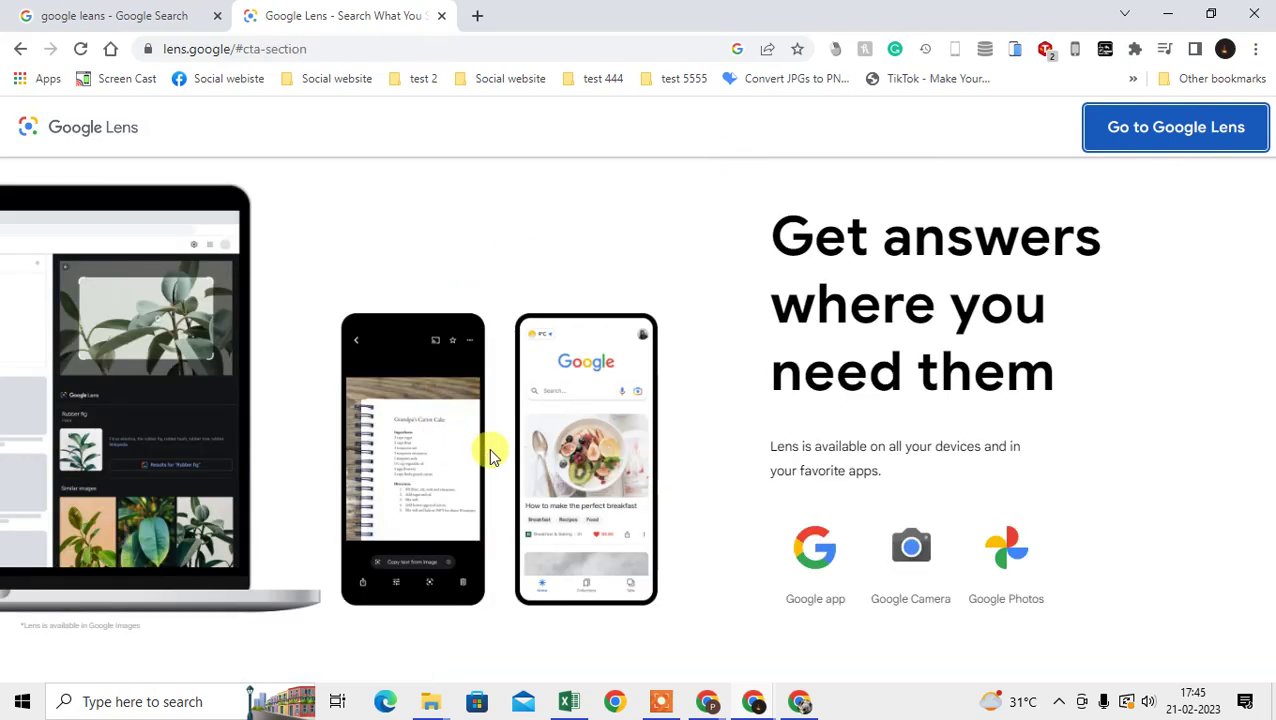
scroll(684, 447, "down", 2)
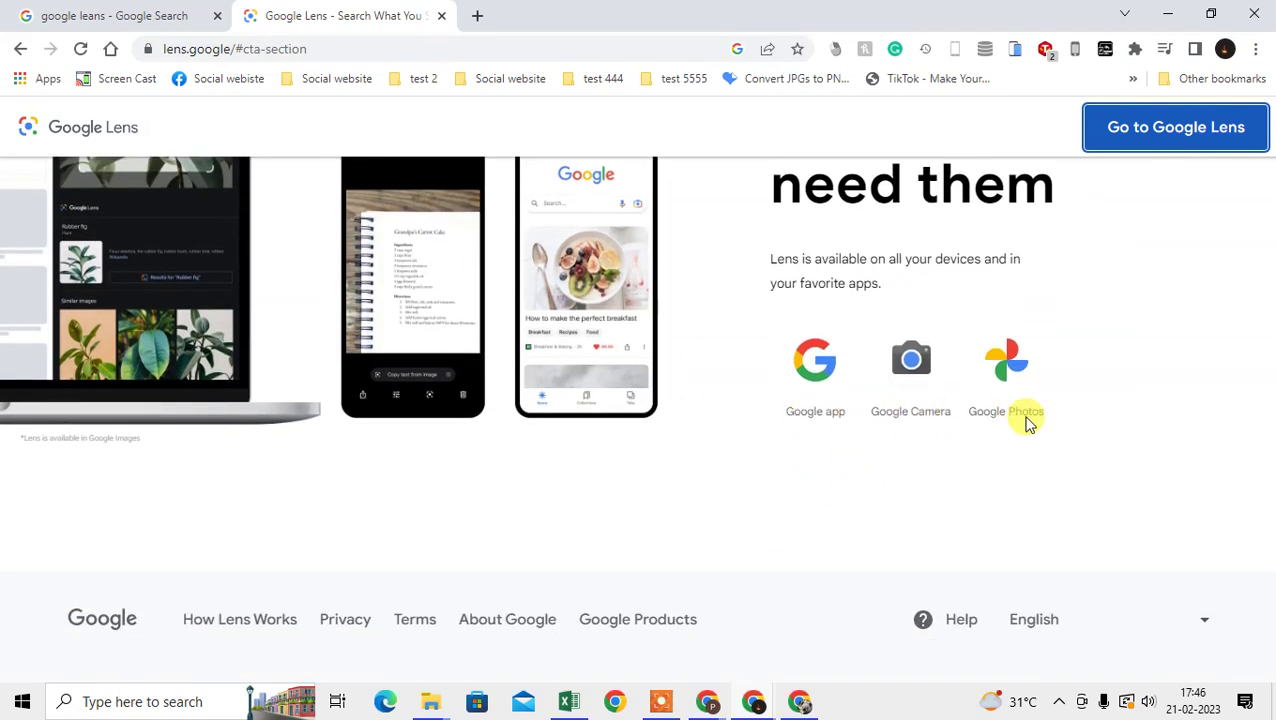
scroll(940, 433, "up", 2)
scroll(940, 437, "down", 3)
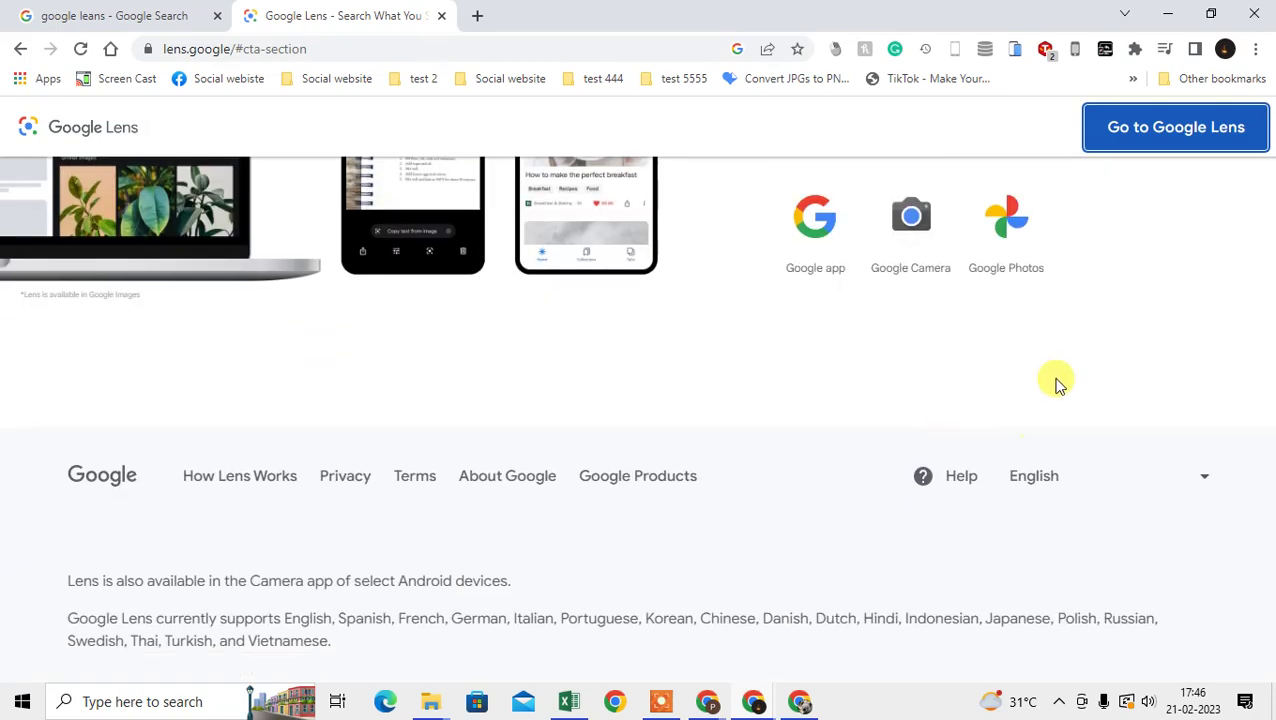
Jump to the 'Get answers where you need them' section, then close the Lens tab and start a new one.
left_click(1139, 130)
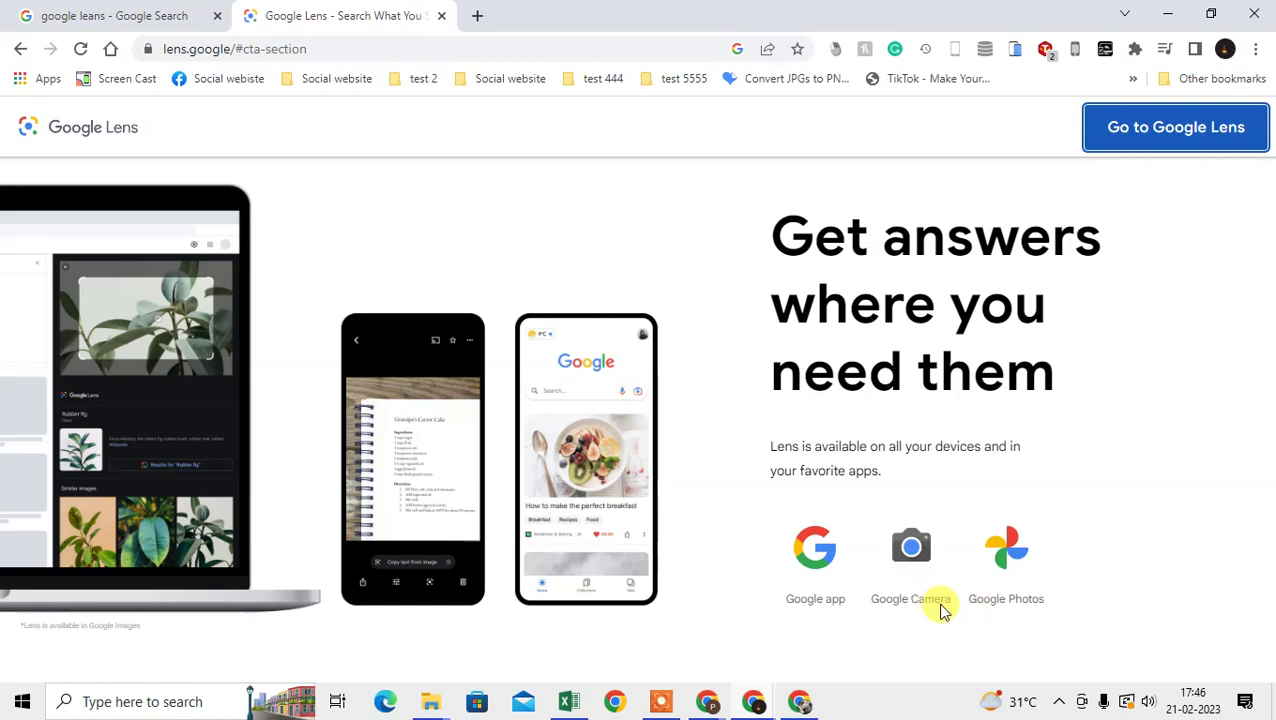
left_click(782, 207)
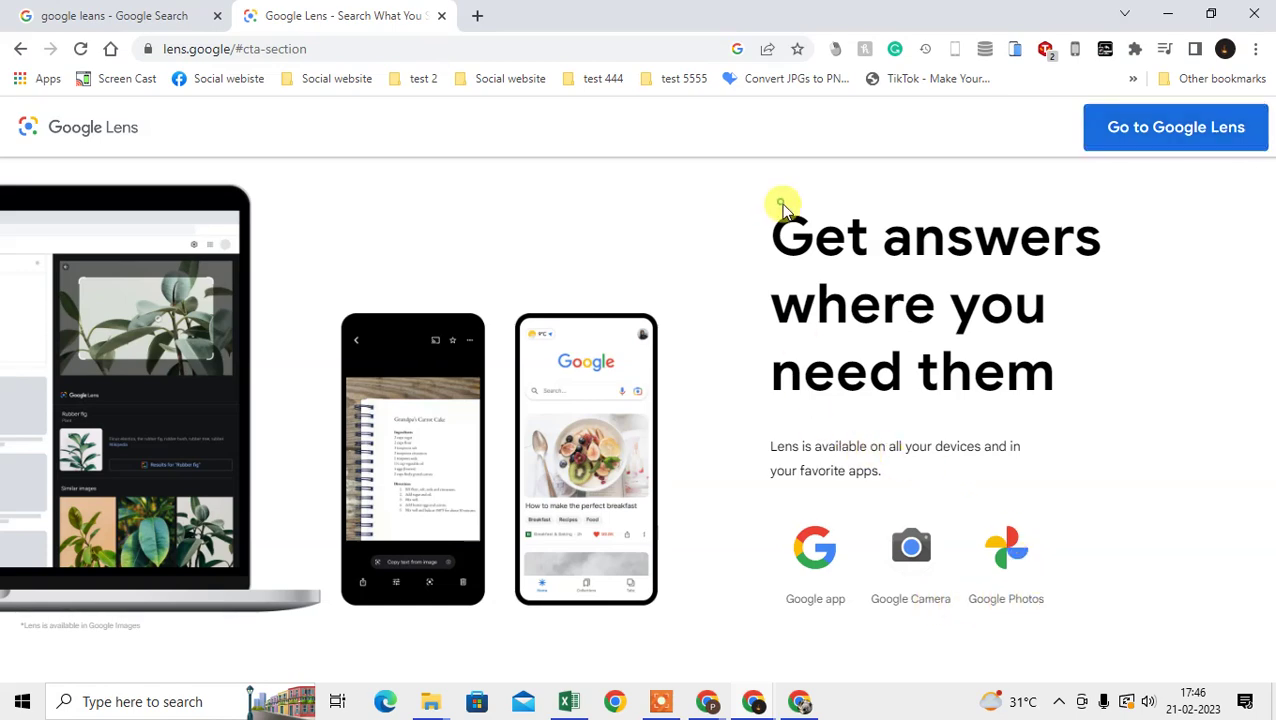
left_click(441, 15)
scroll(280, 128, "up", 1)
left_click(254, 15)
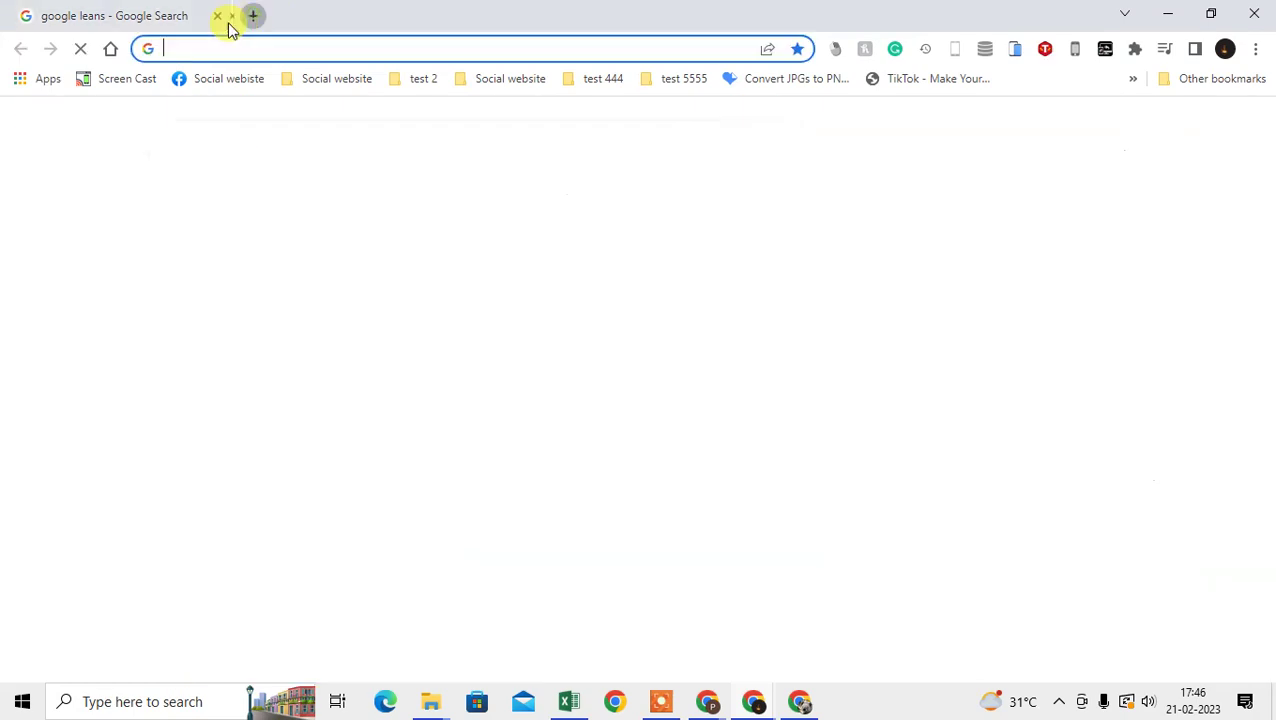
Close the old search tab, go to Google Images, and open the Search by image panel.
left_click(219, 15)
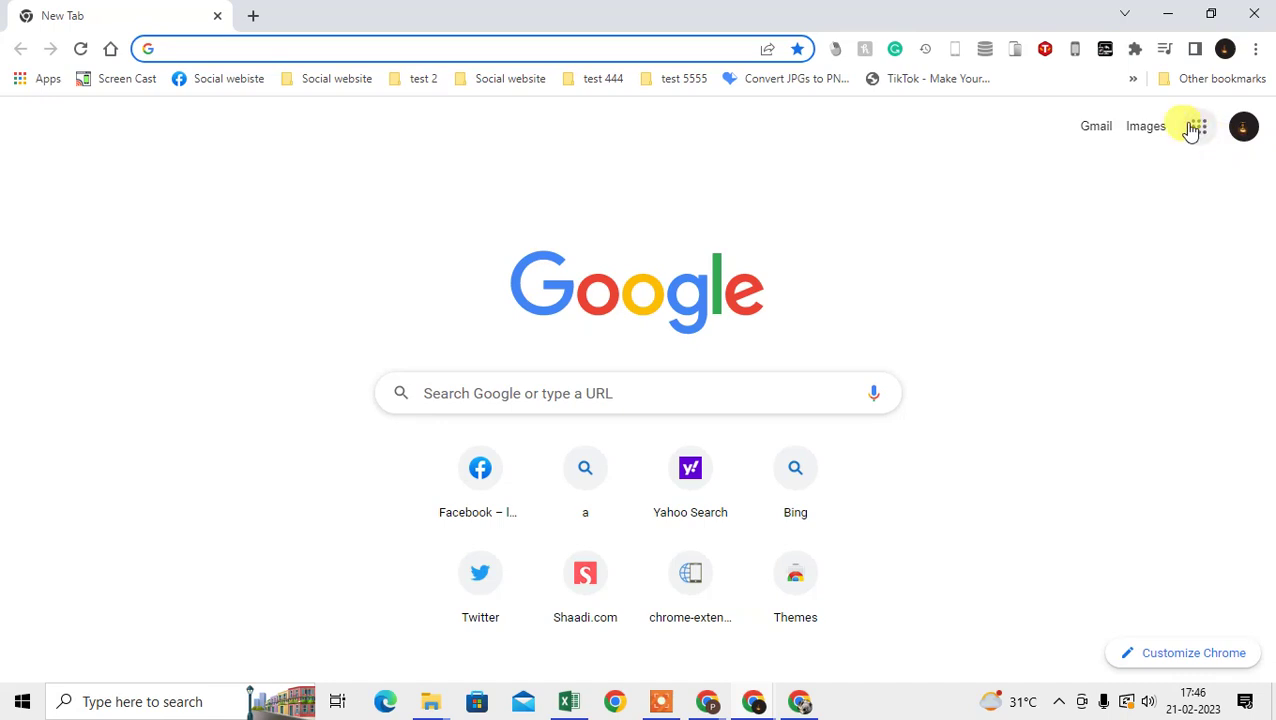
left_click(1144, 127)
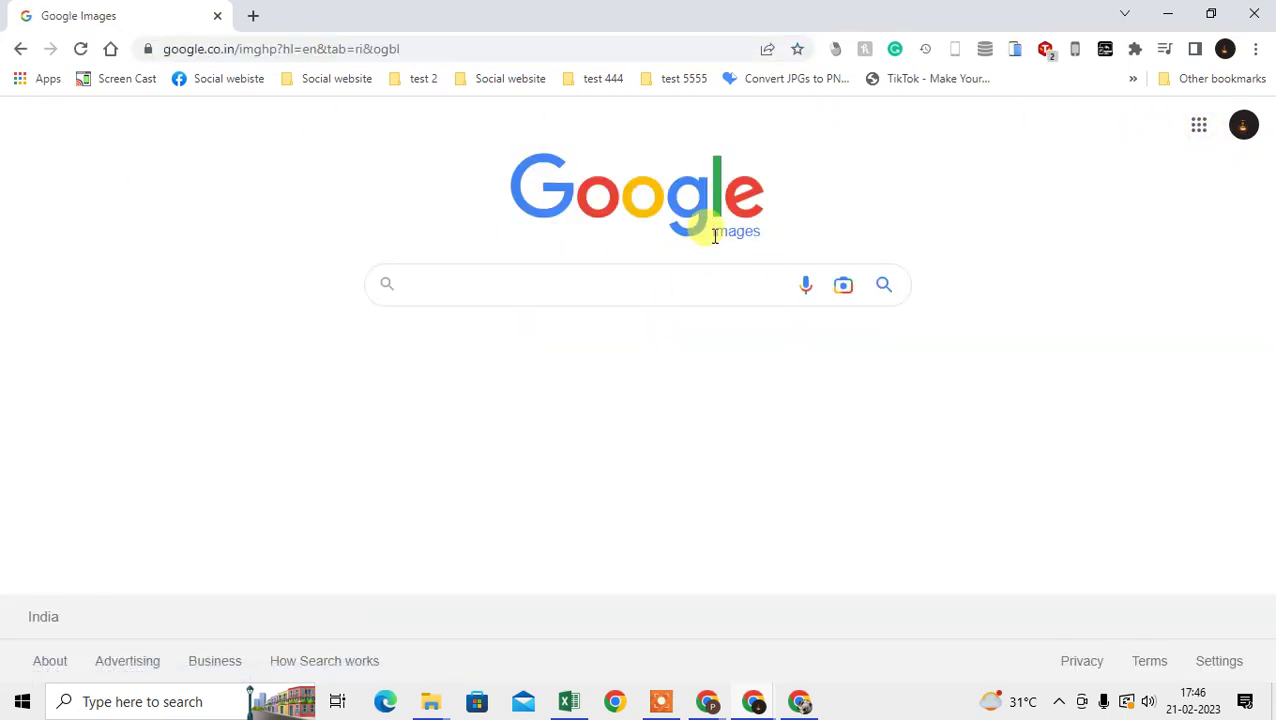
left_click(843, 288)
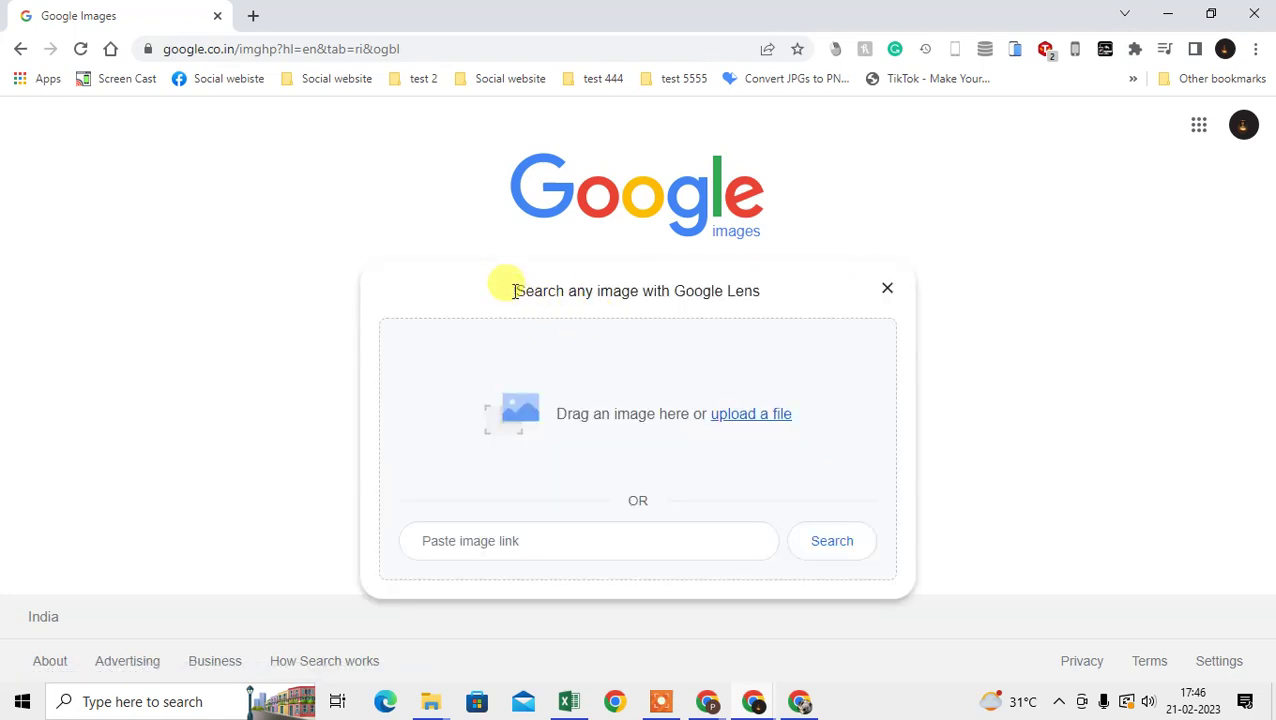
left_click_drag(537, 289, 770, 293)
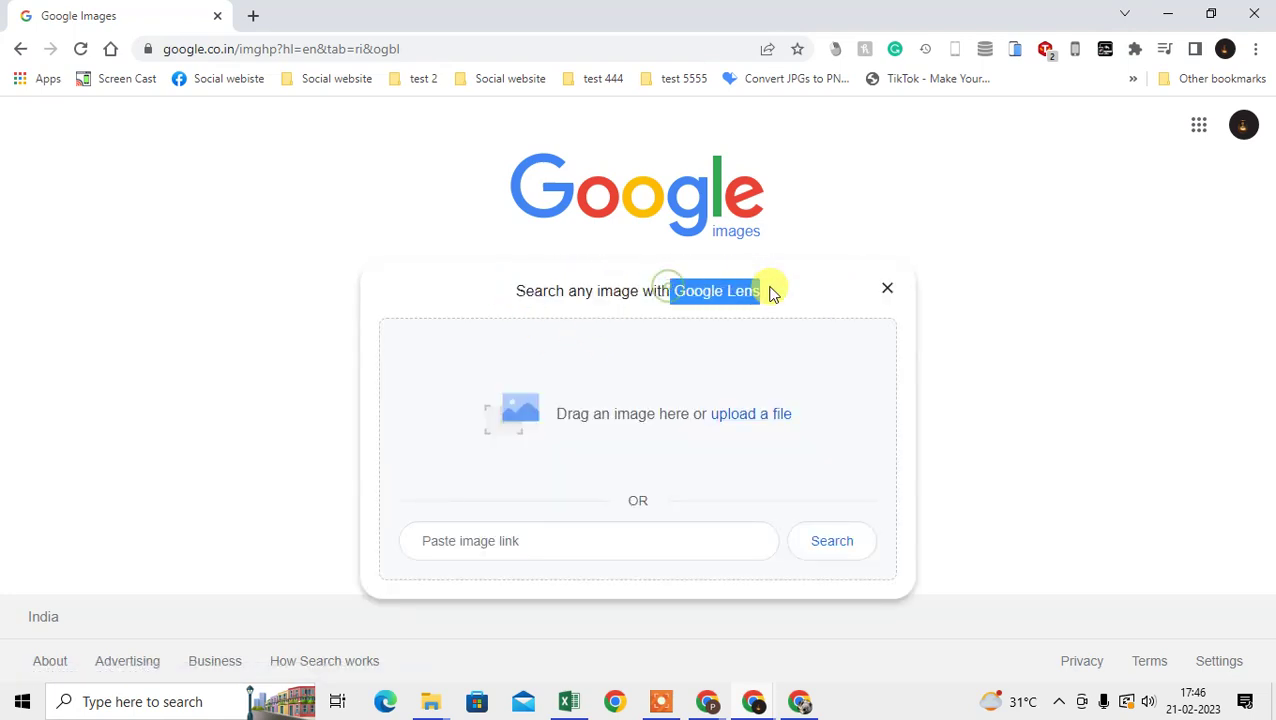
left_click(558, 348)
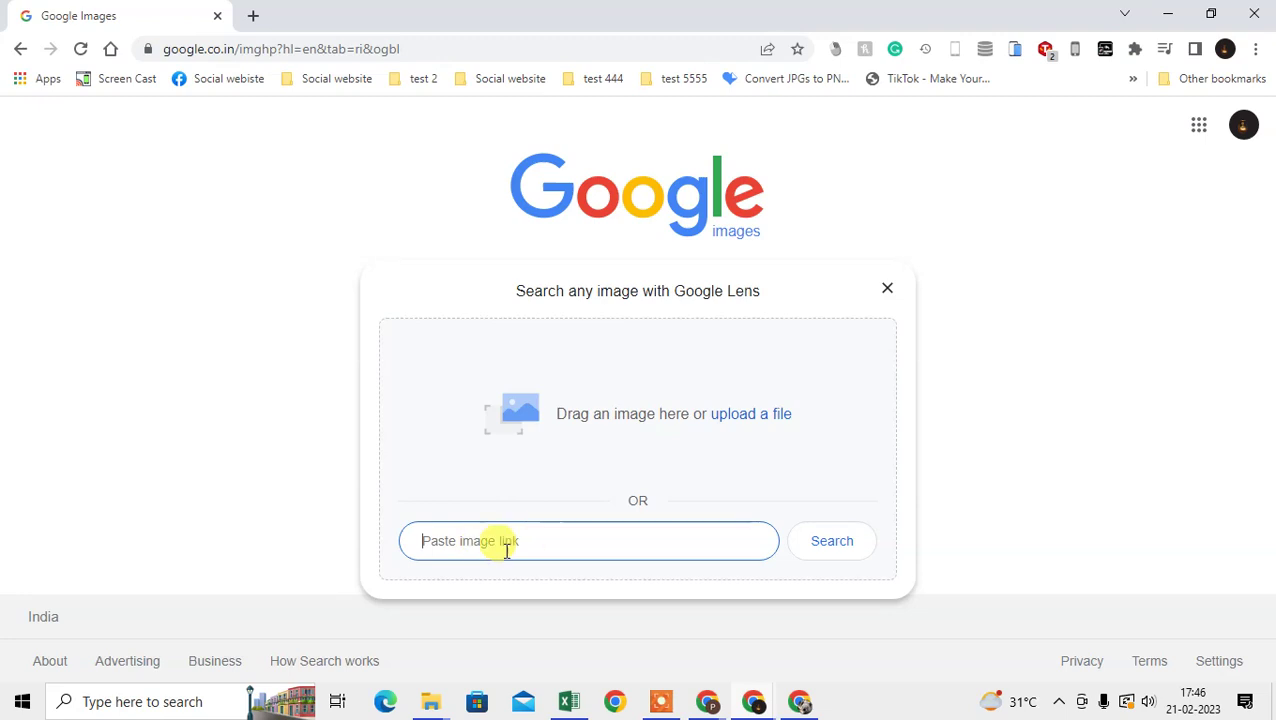
left_click(750, 415)
left_click(400, 260)
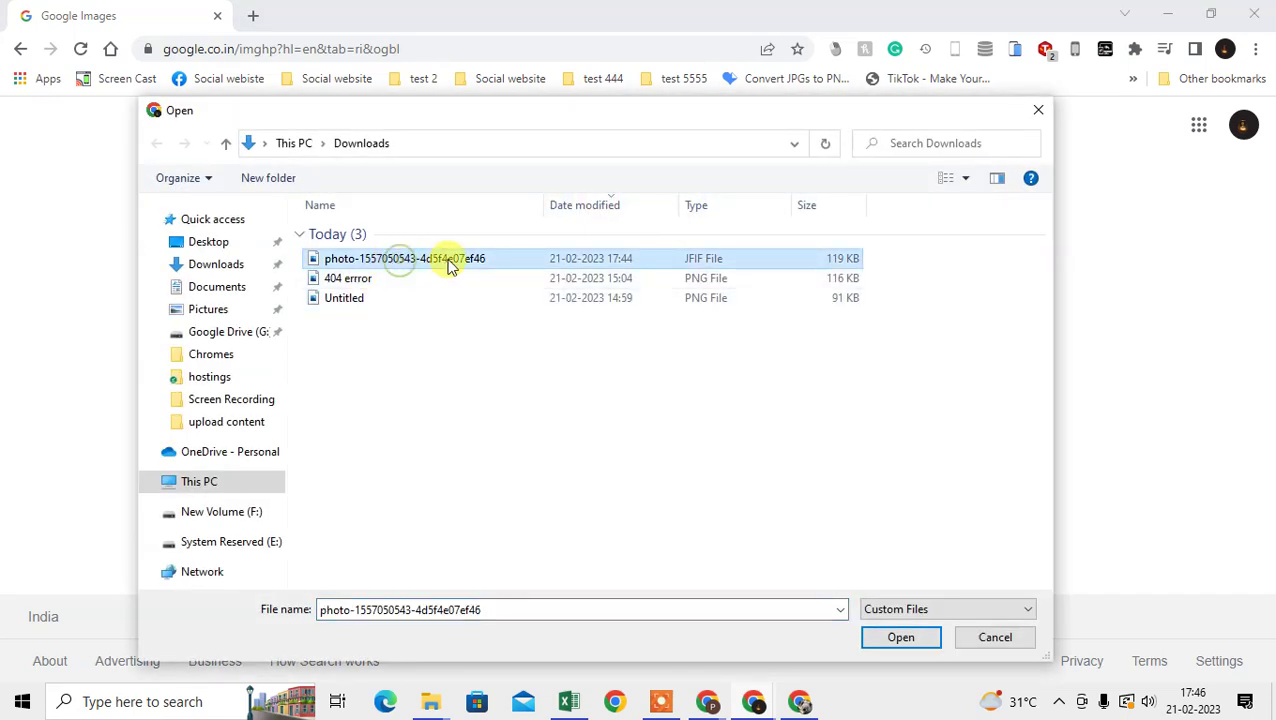
left_click(901, 638)
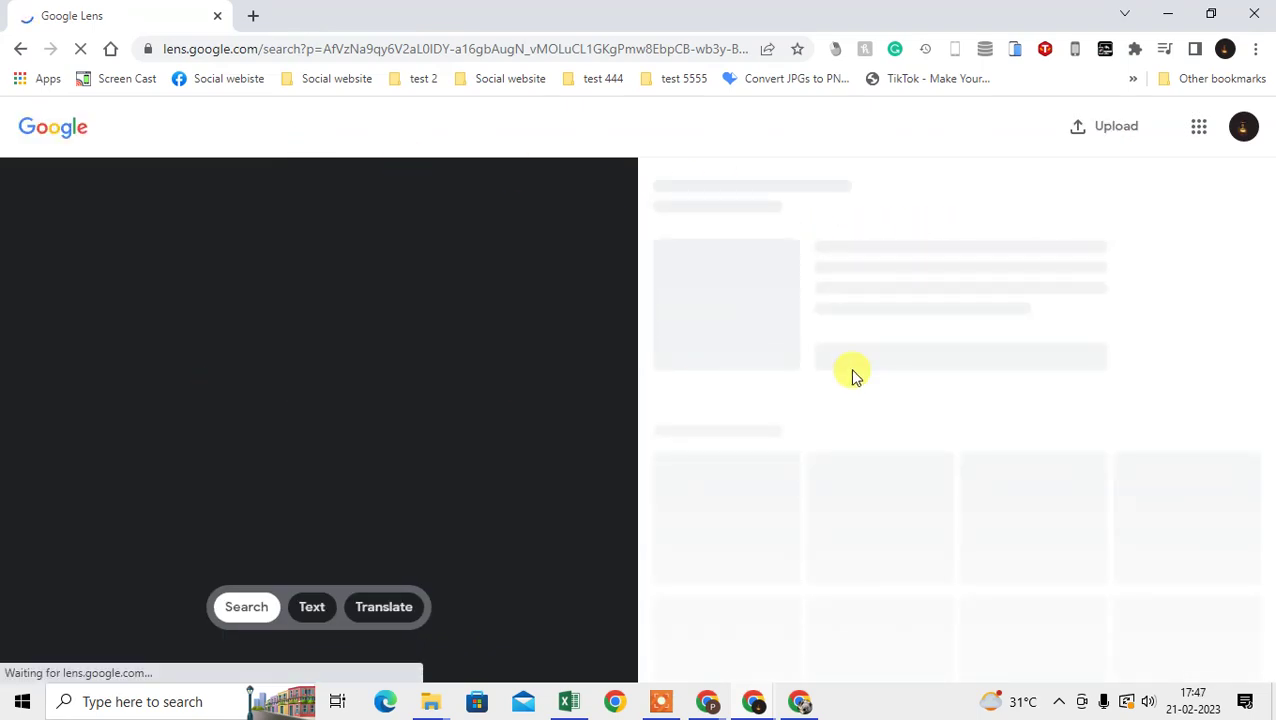
Scroll through the Visual matches of similar elephant images and back up.
scroll(1013, 390, "down", 10)
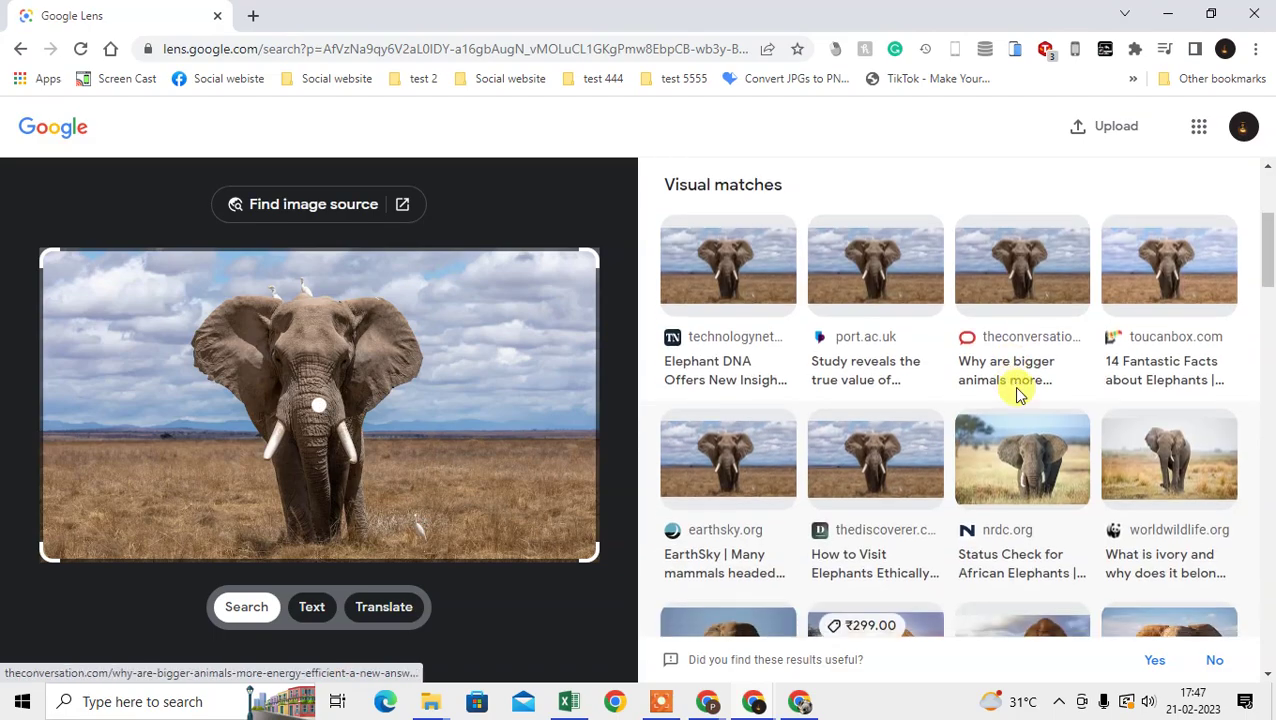
scroll(1017, 396, "down", 3)
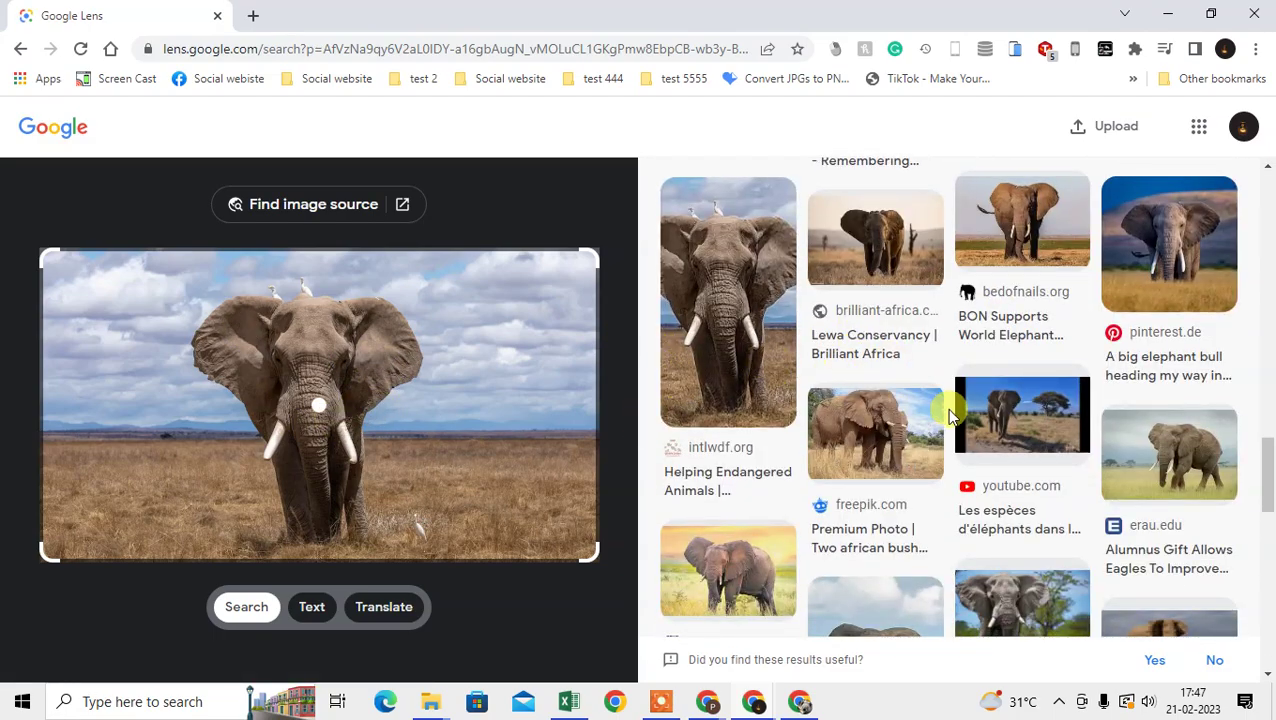
scroll(948, 410, "down", 10)
scroll(955, 428, "down", 3)
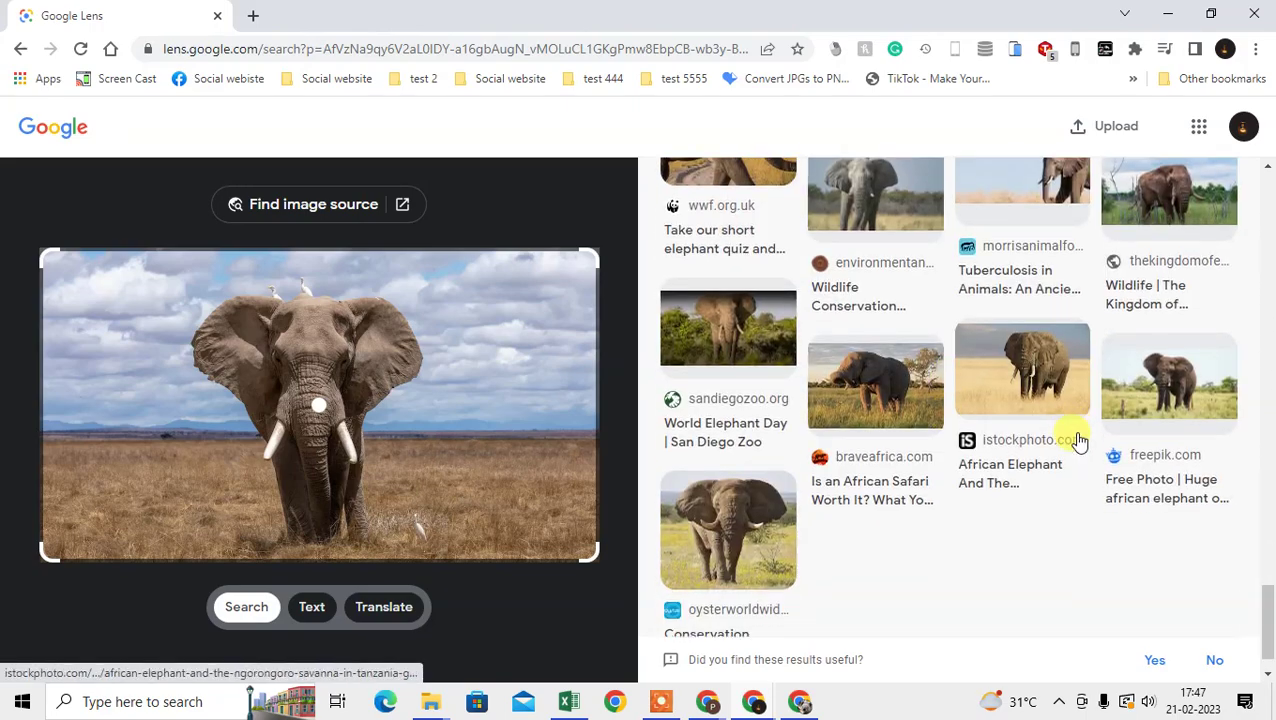
scroll(955, 455, "up", 10)
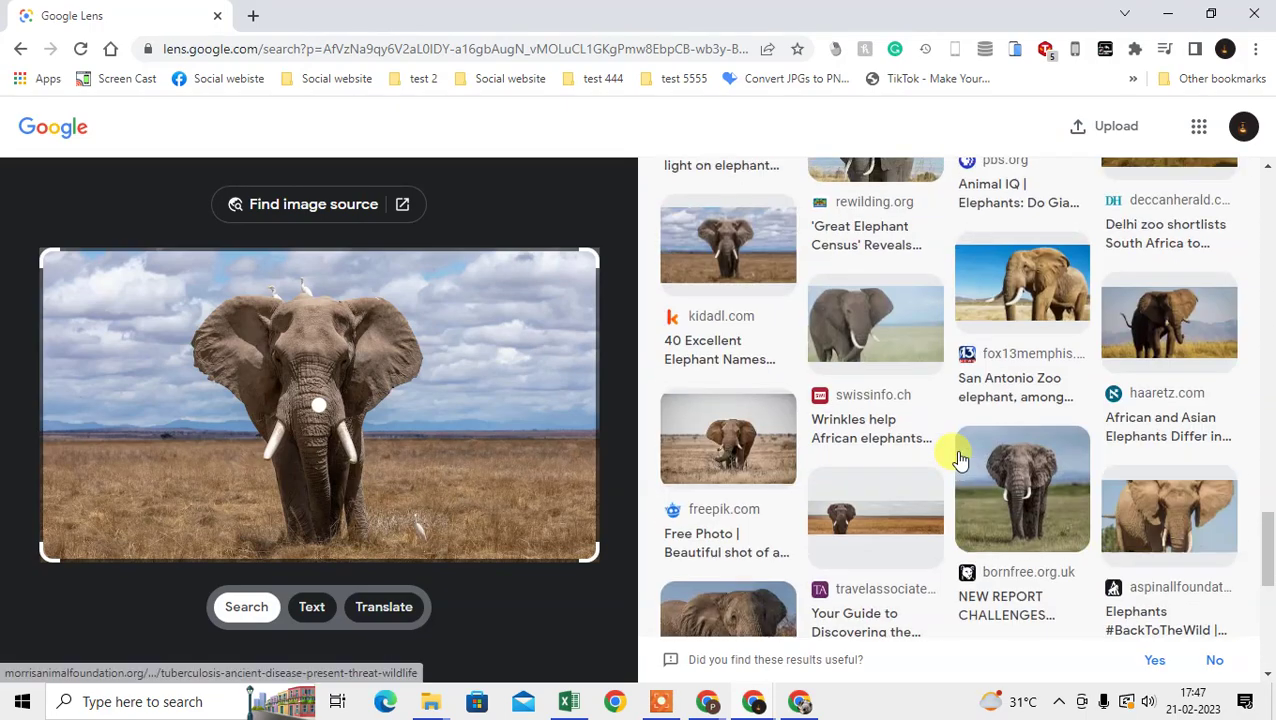
Go back to the Google Images home page and reload it.
left_click(16, 49)
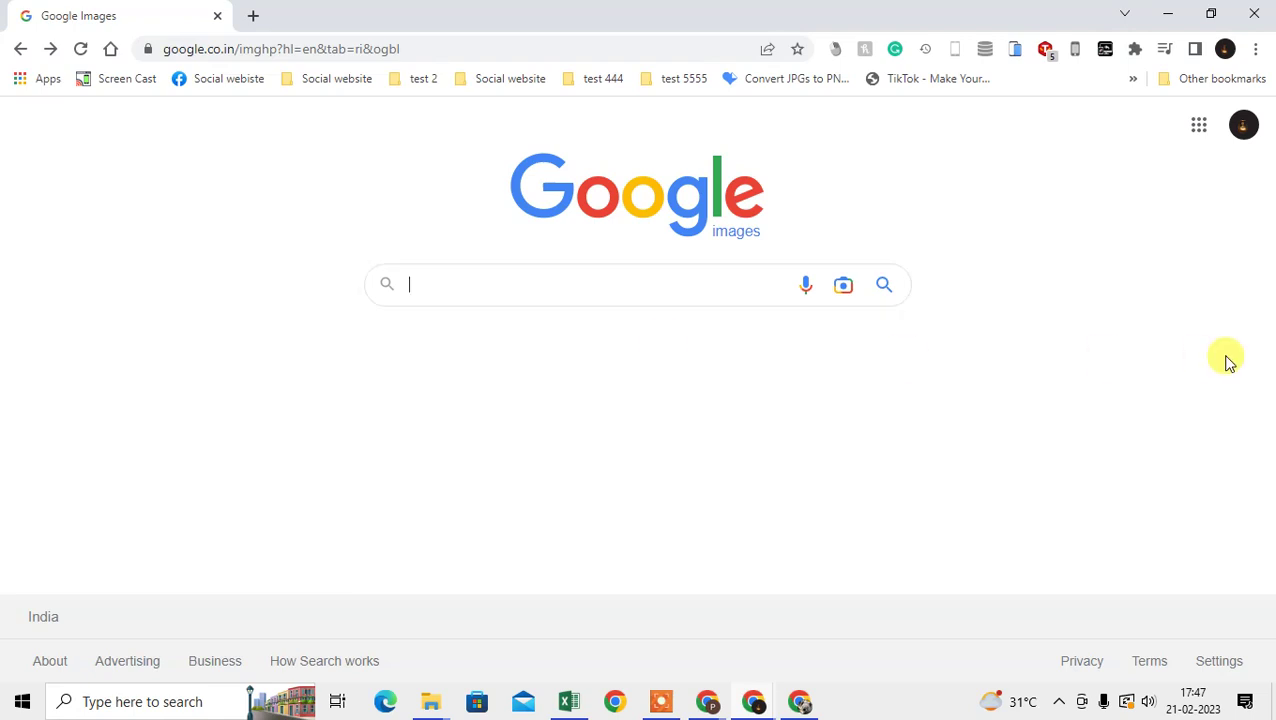
right_click(203, 245)
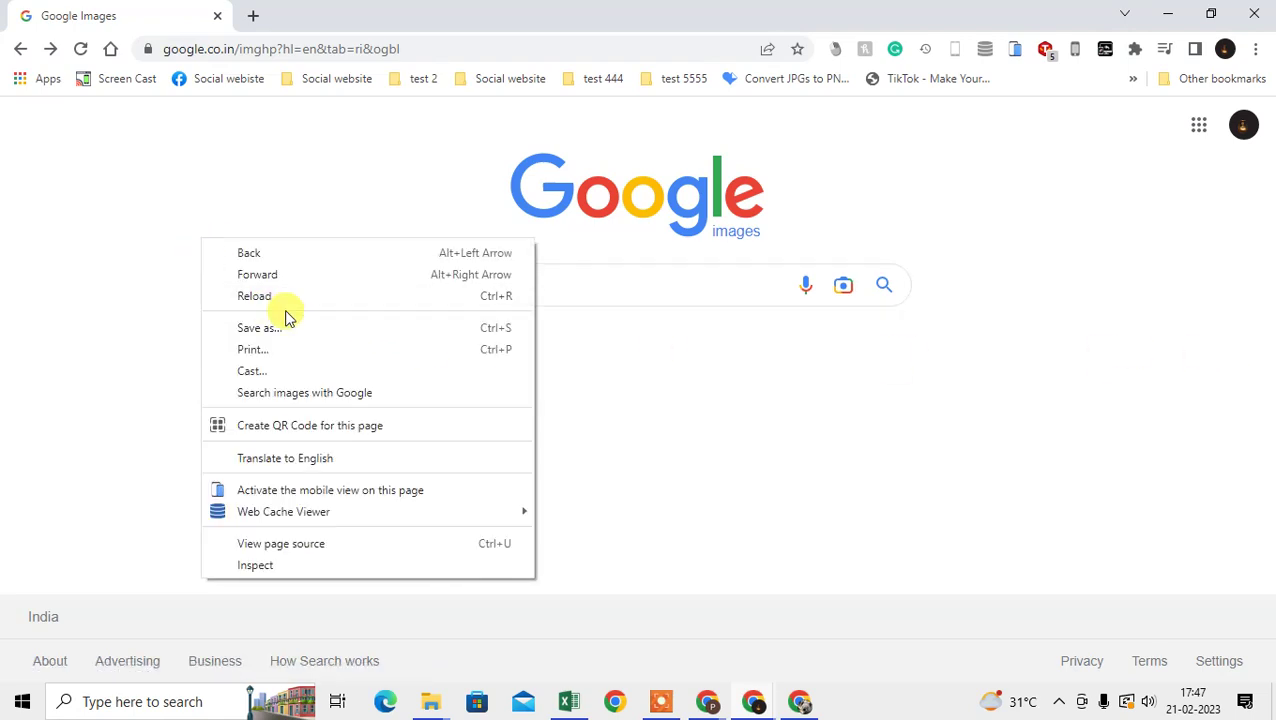
right_click(135, 208)
left_click(772, 444)
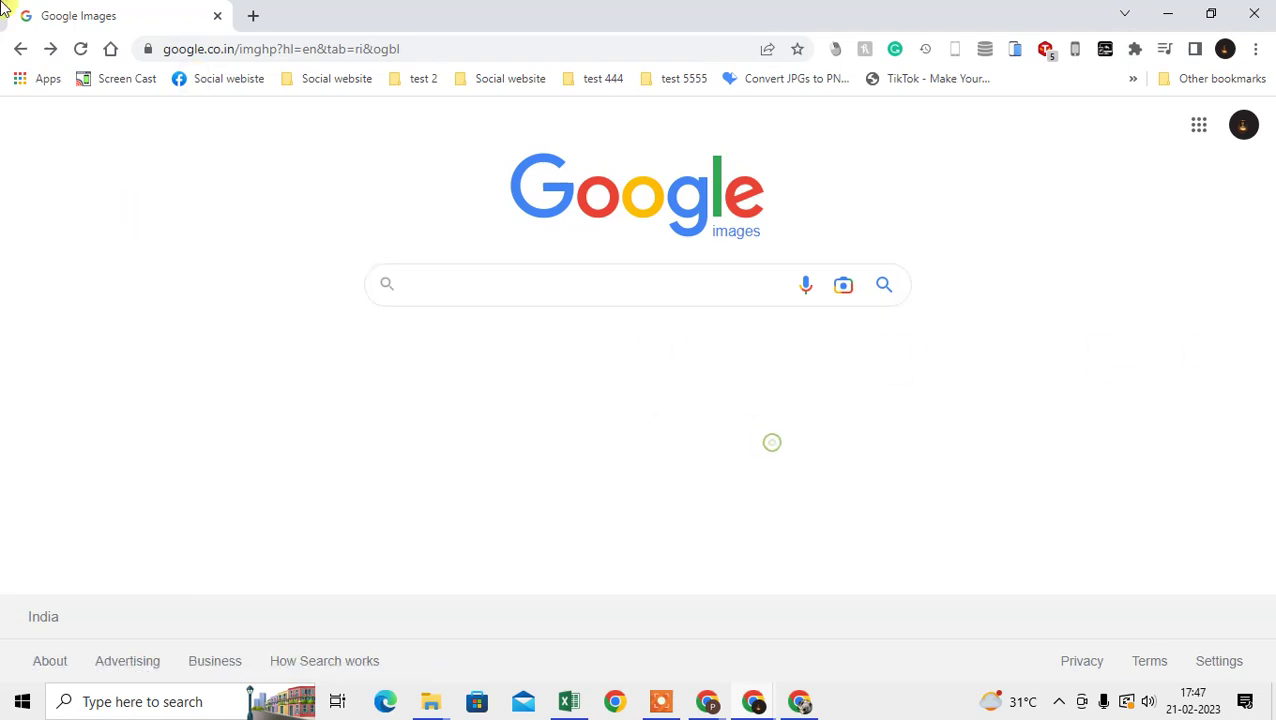
left_click(80, 52)
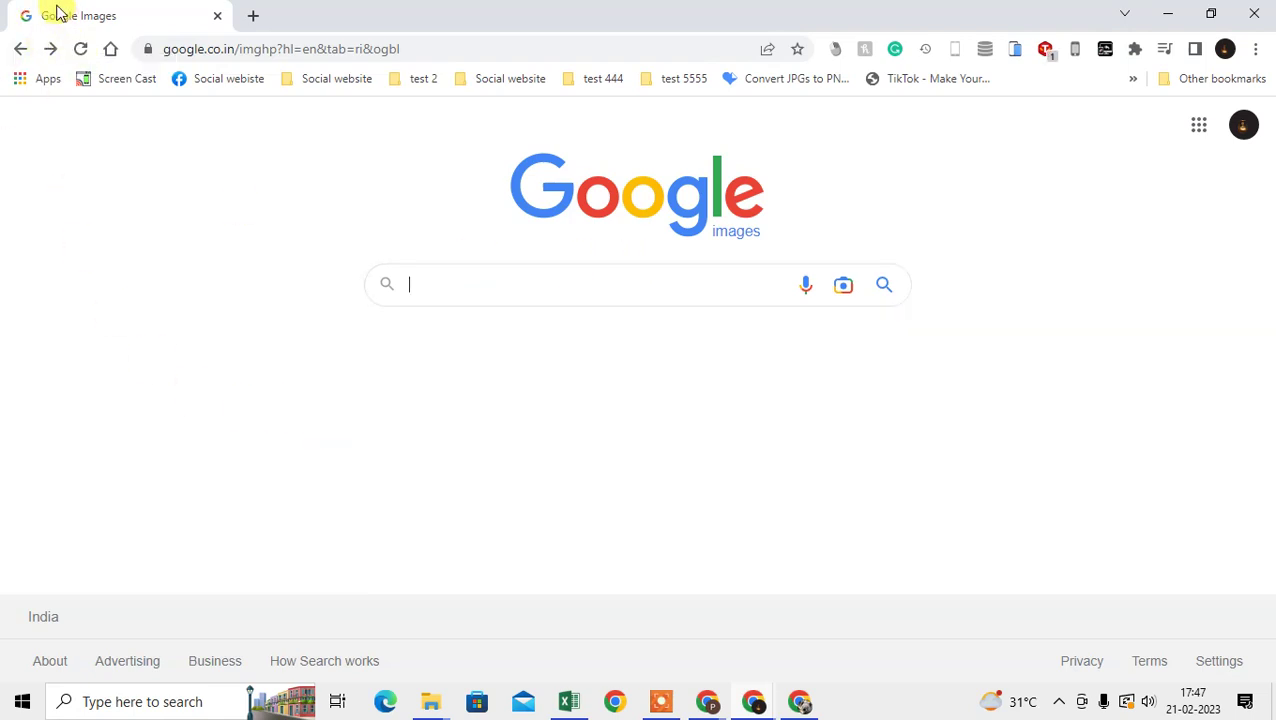
Reopen the Search by image panel's Paste image link box, then open a new blank tab.
left_click(839, 287)
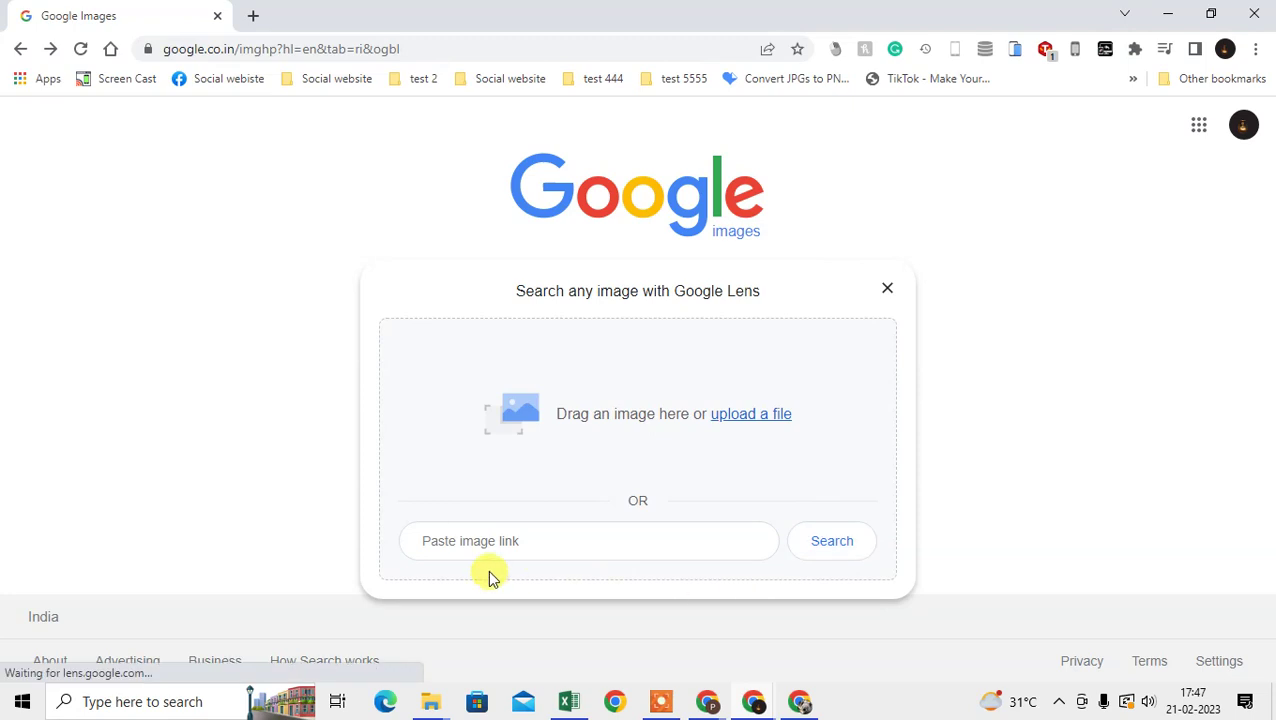
left_click(451, 550)
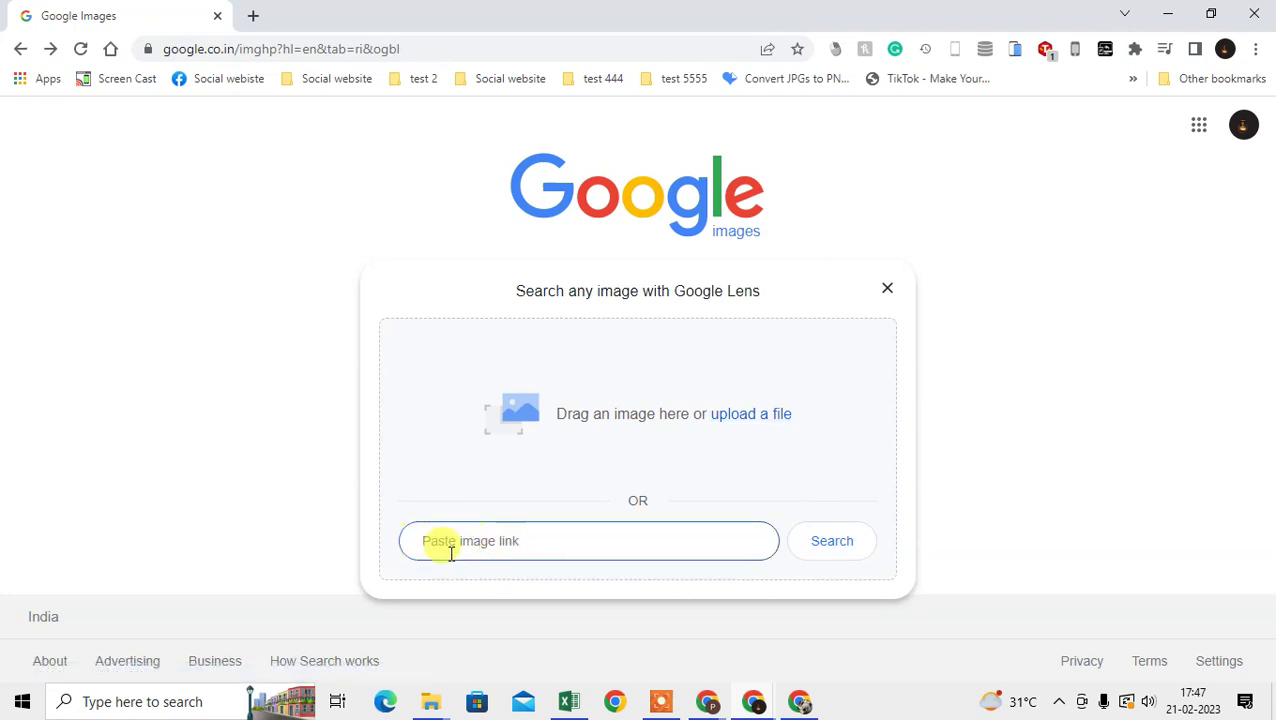
left_click(252, 20)
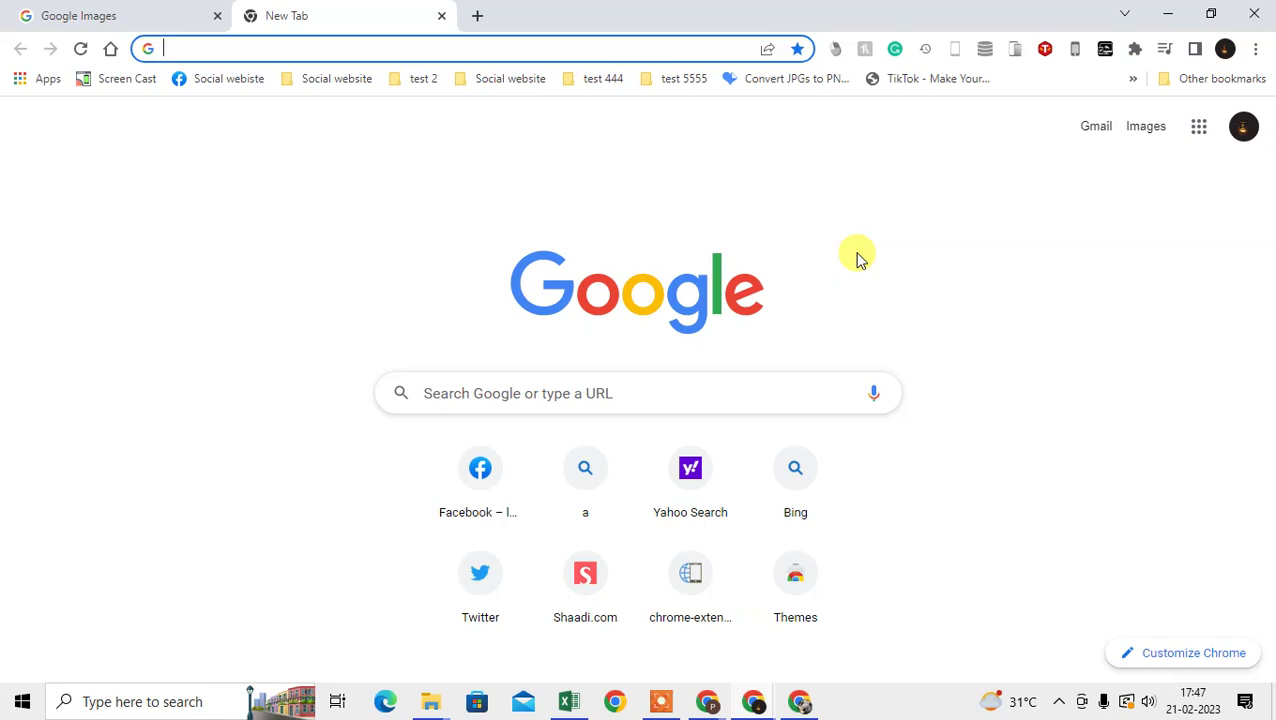
Search Google for 'home decor product' and browse its Images results.
type("home decor")
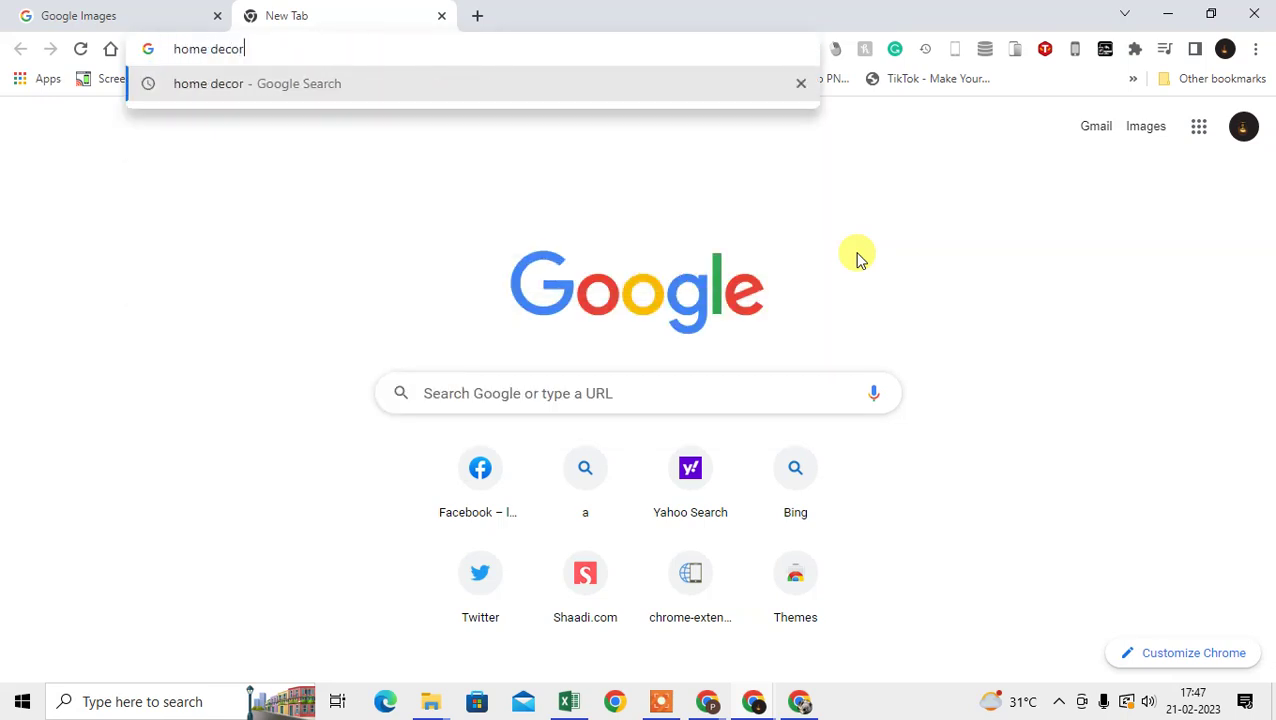
type(" product")
key("Return")
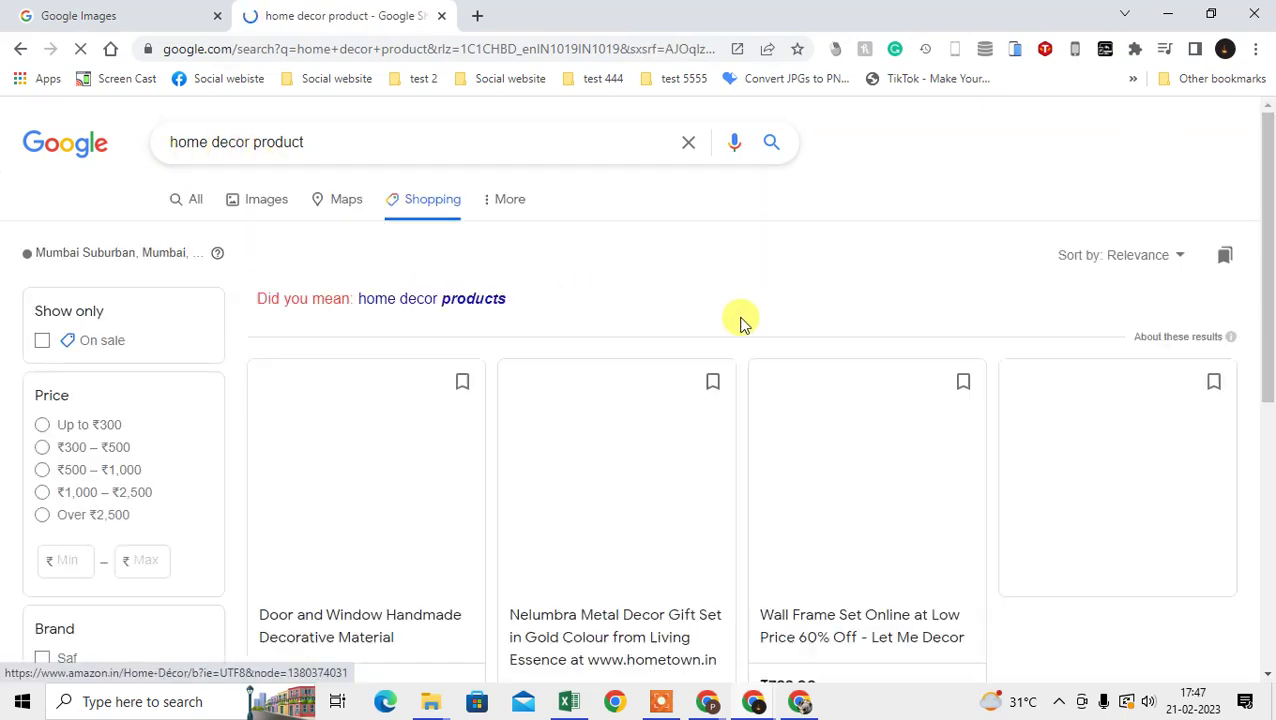
scroll(650, 328, "down", 1)
scroll(290, 195, "up", 1)
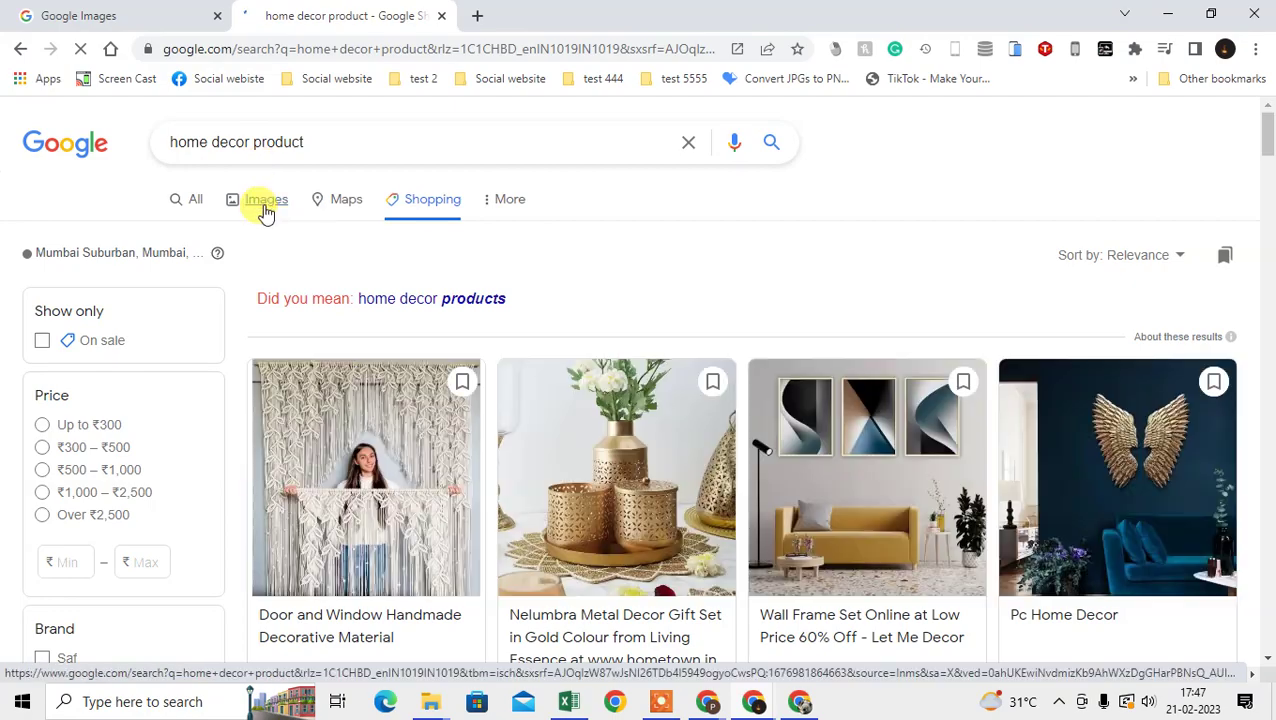
left_click(265, 211)
scroll(615, 420, "down", 4)
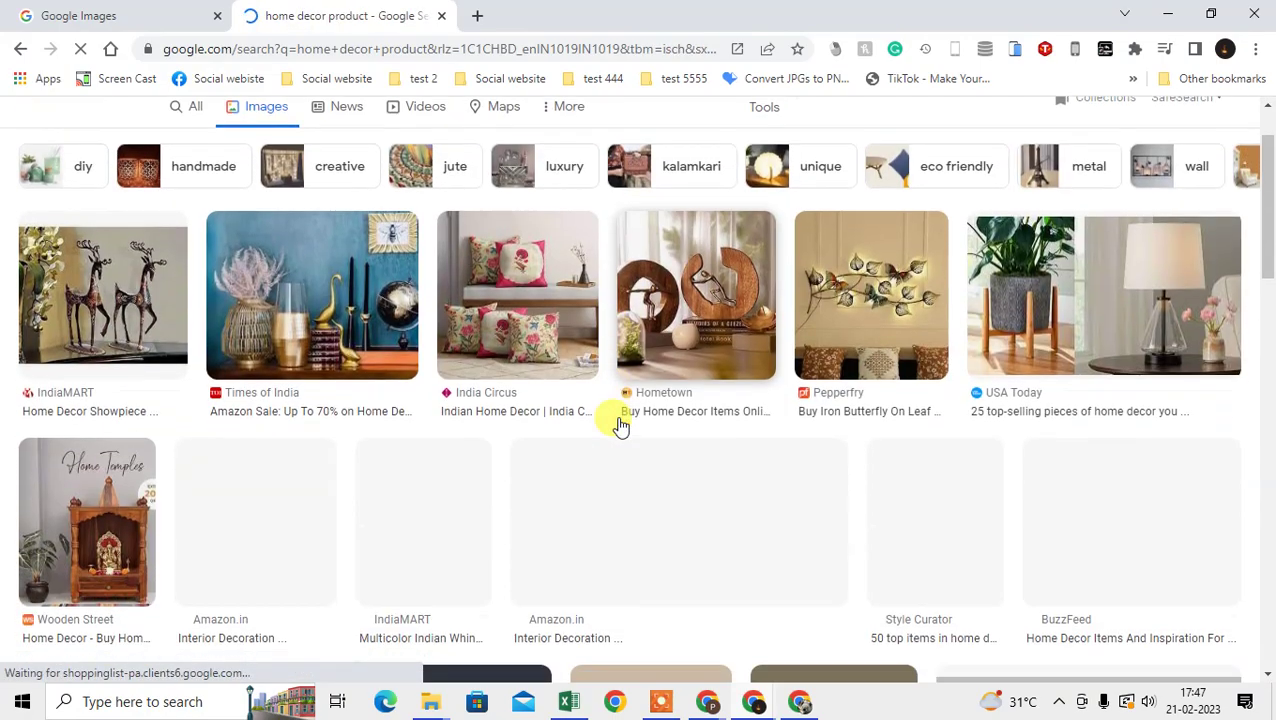
scroll(615, 424, "down", 4)
scroll(625, 427, "up", 3)
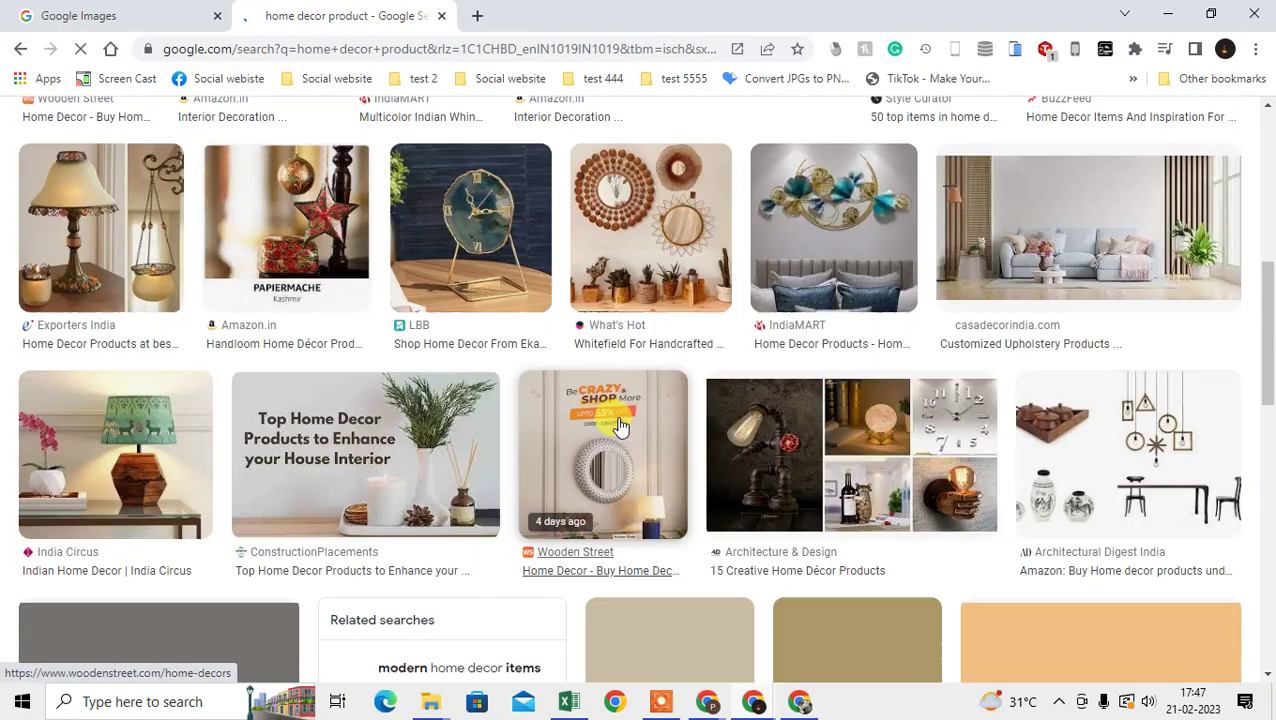
scroll(615, 422, "down", 3)
scroll(607, 419, "up", 3)
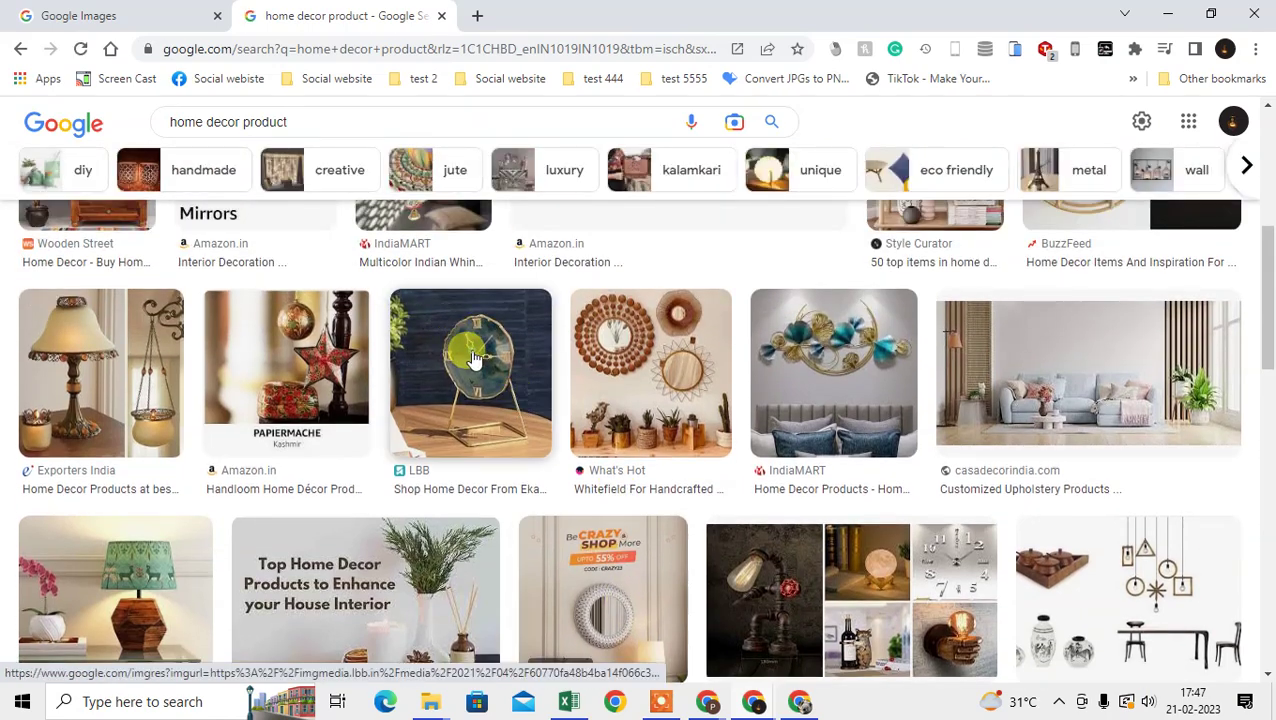
Open the LBB desk clock preview and copy its image address.
left_click(527, 366)
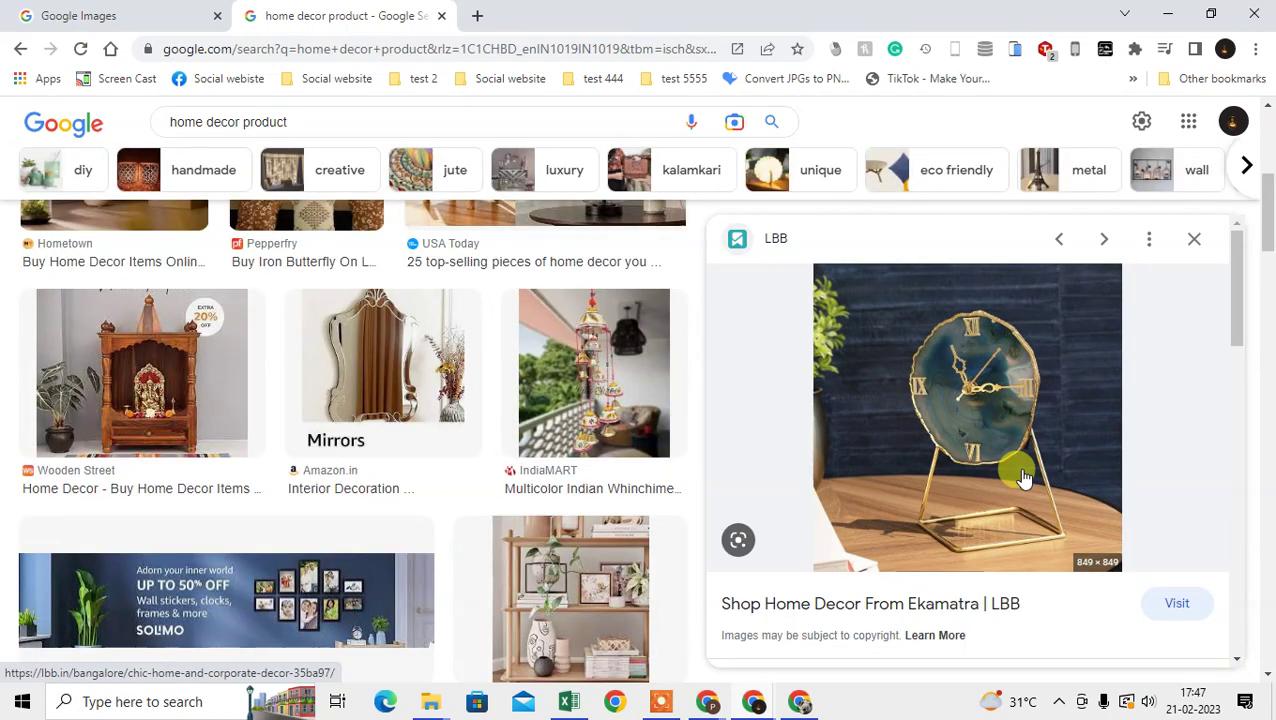
scroll(1017, 461, "down", 2)
scroll(1022, 477, "up", 2)
right_click(965, 370)
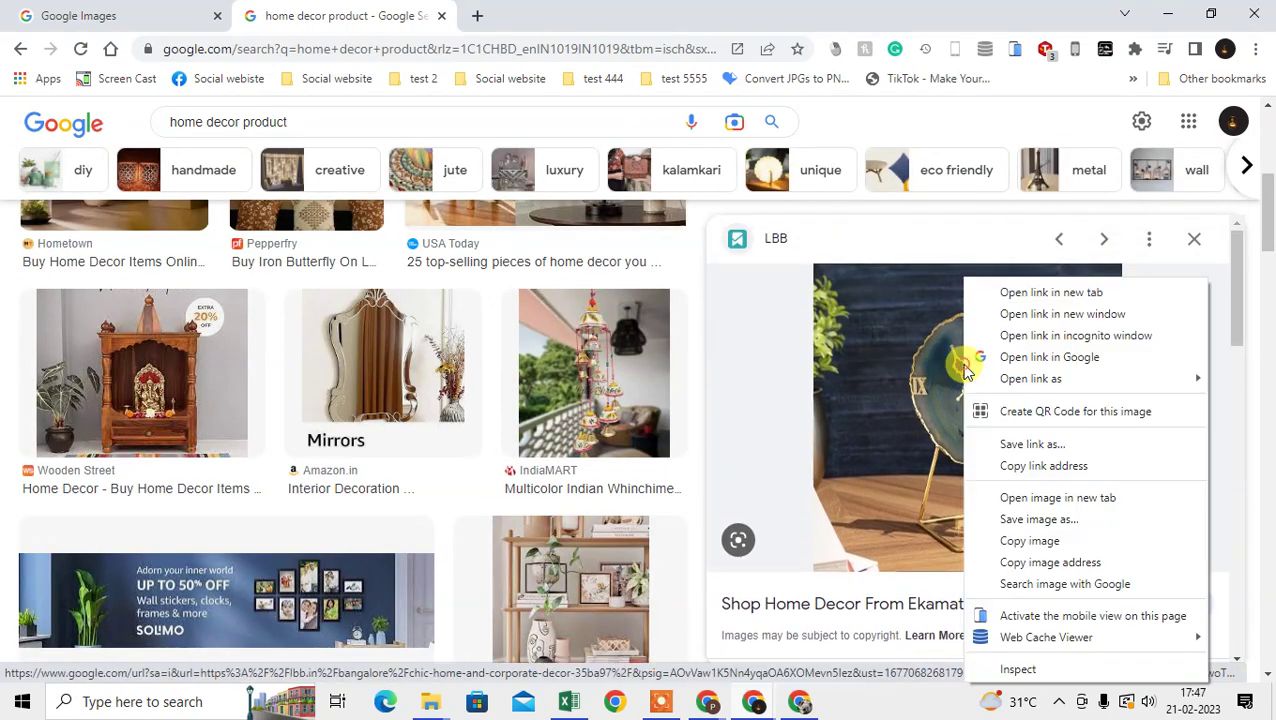
right_click(913, 400)
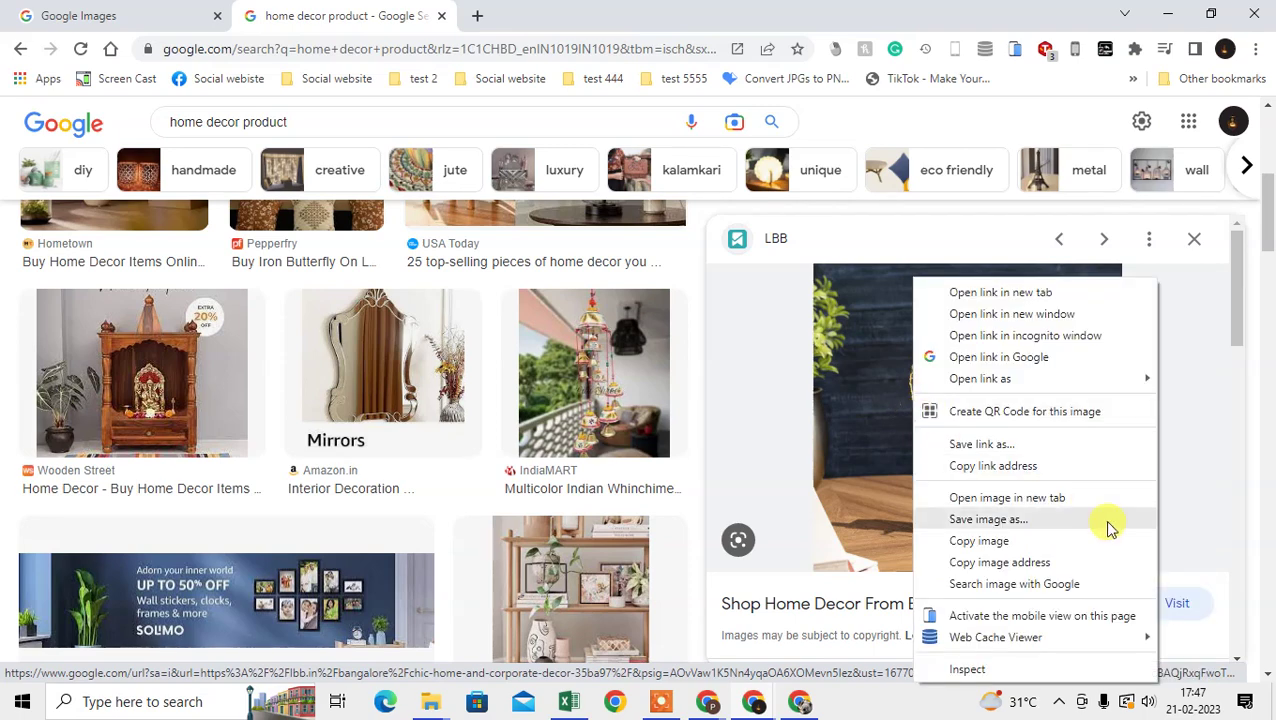
left_click(1019, 566)
Paste the copied clock image address into the Lens image-link box and search.
left_click(100, 12)
left_click(560, 538)
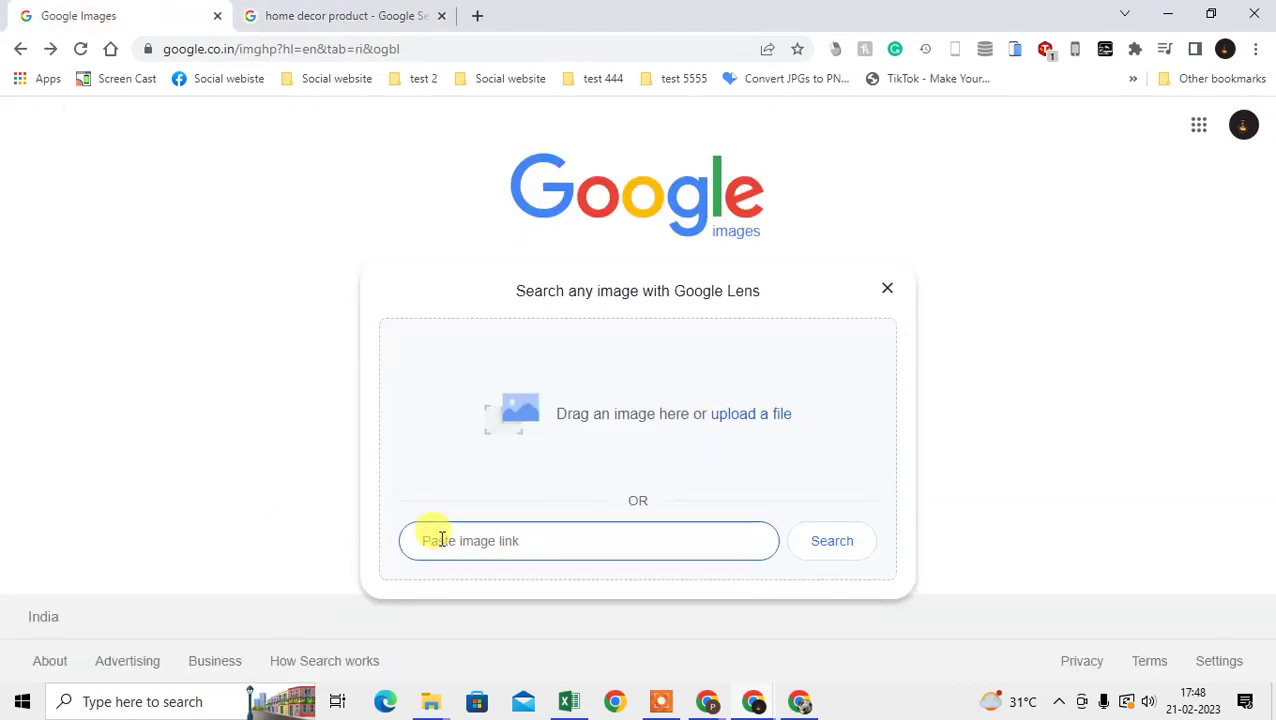
right_click(440, 540)
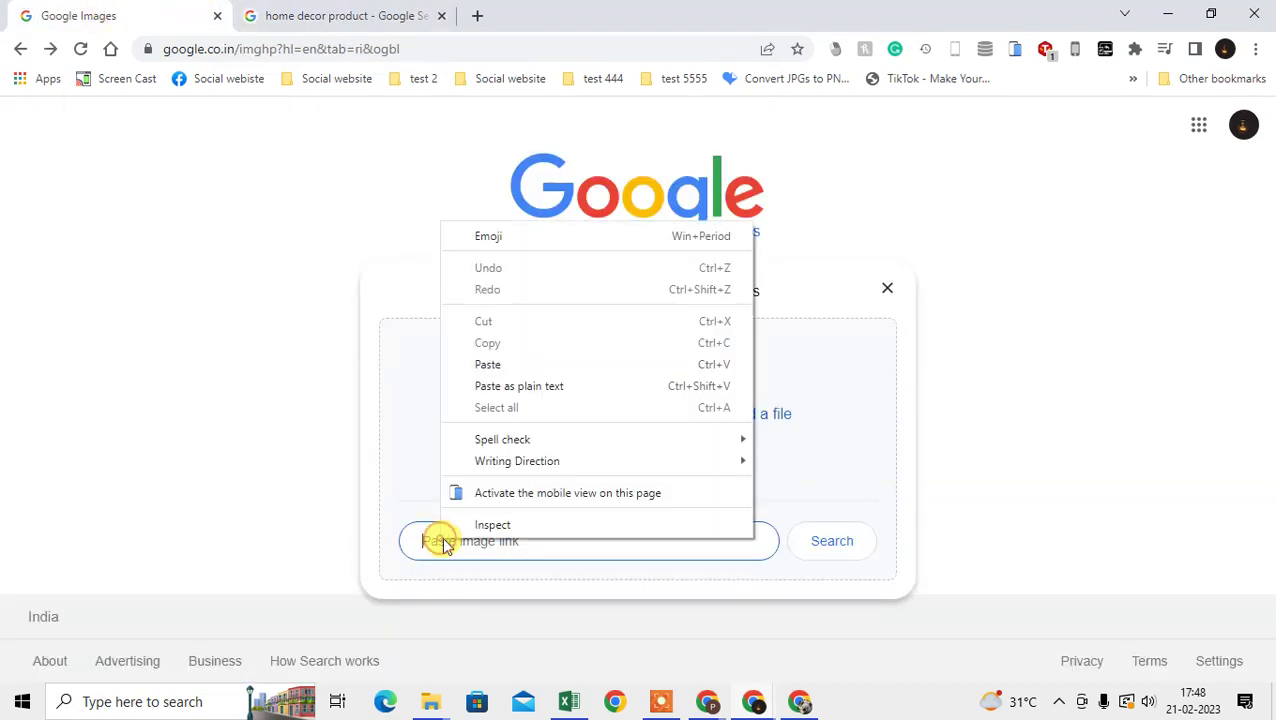
left_click(503, 367)
left_click(846, 549)
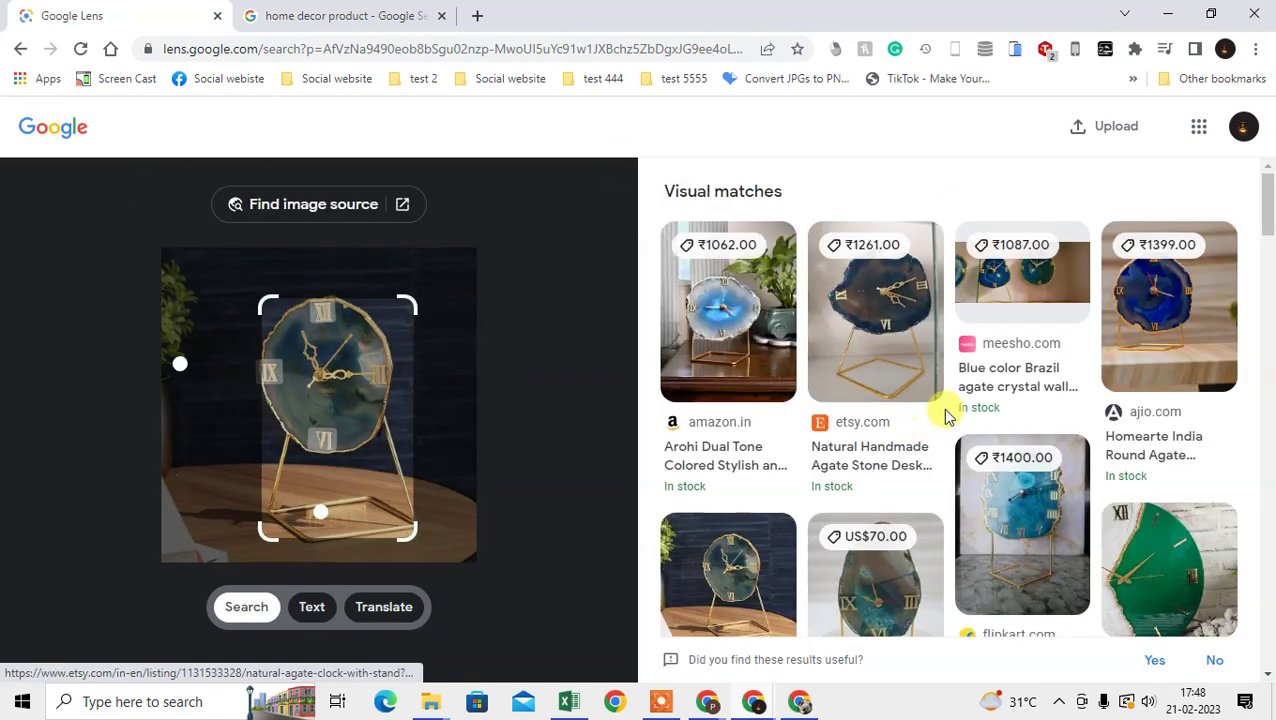
Scroll through the Visual matches of similar agate clocks and their prices.
scroll(970, 355, "down", 2)
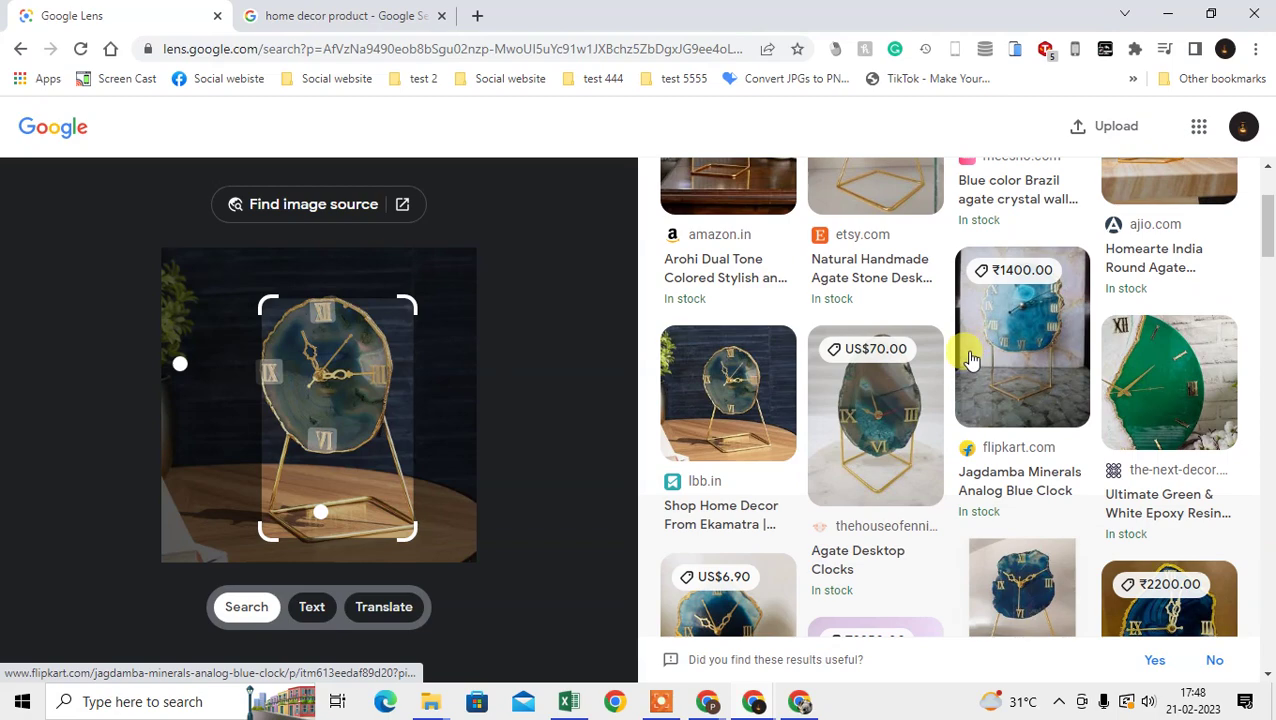
scroll(970, 360, "down", 3)
scroll(950, 385, "up", 2)
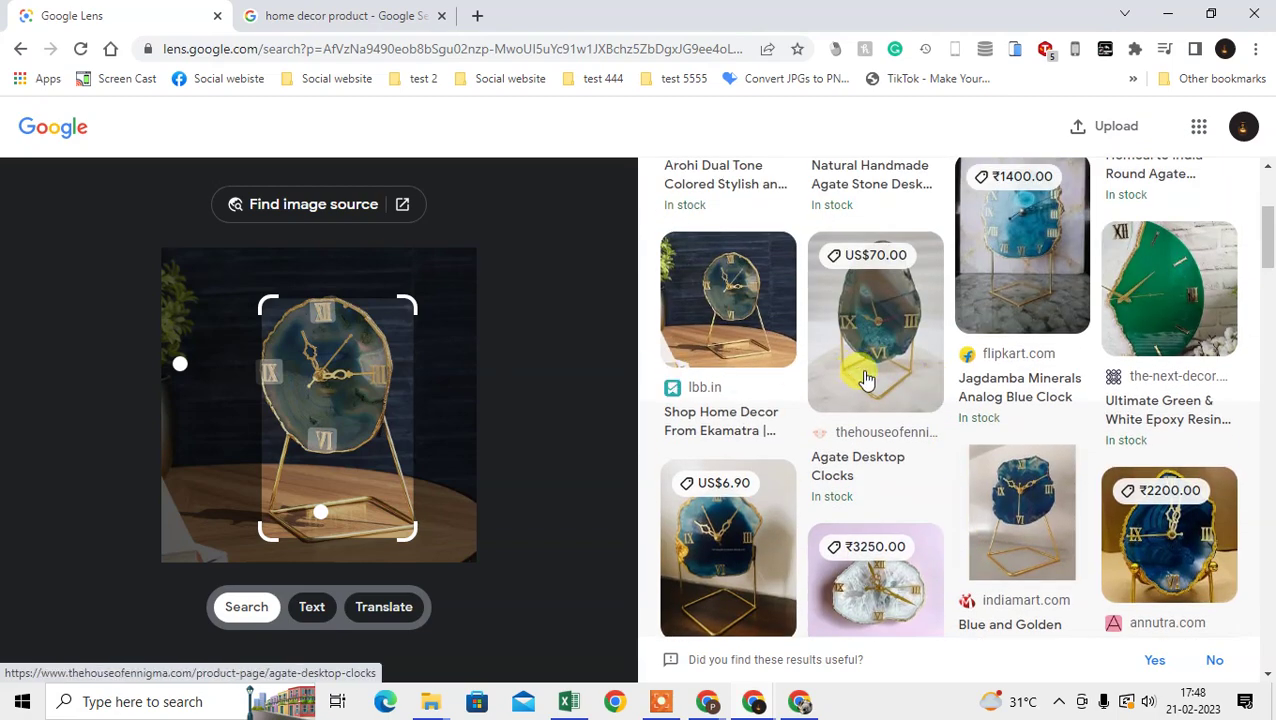
scroll(1000, 415, "up", 3)
scroll(1060, 310, "down", 6)
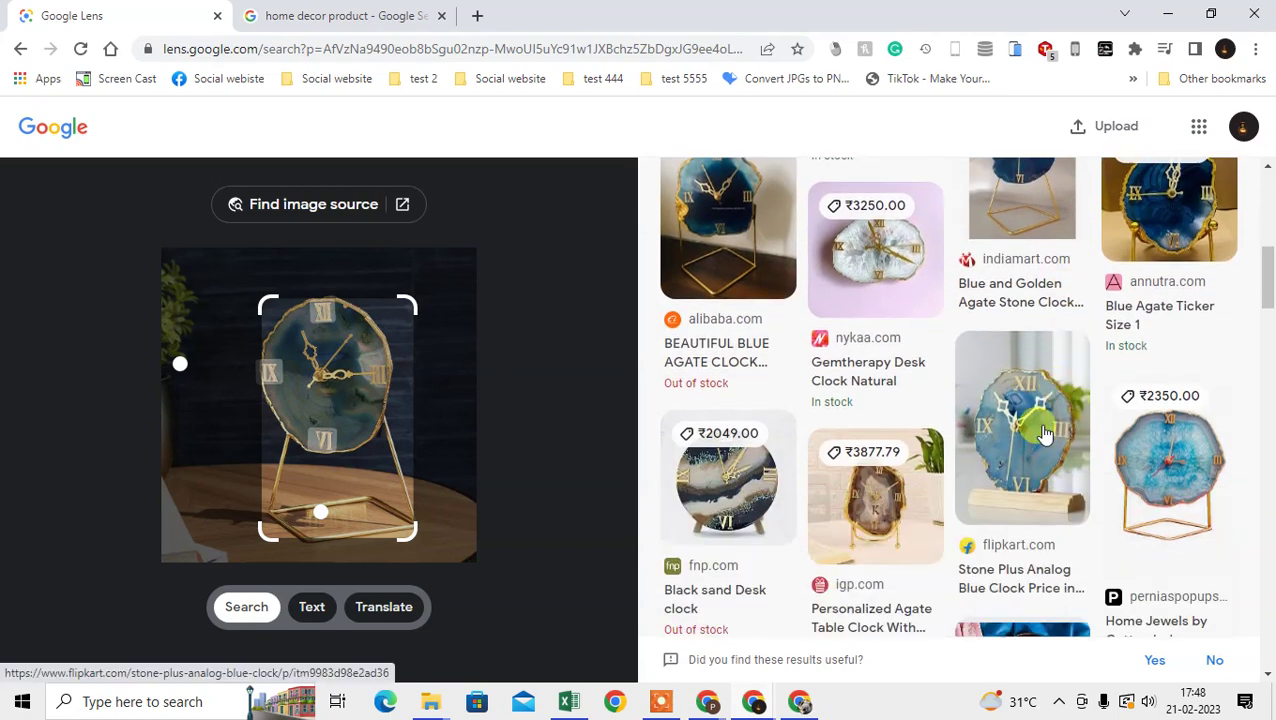
scroll(1040, 430, "down", 4)
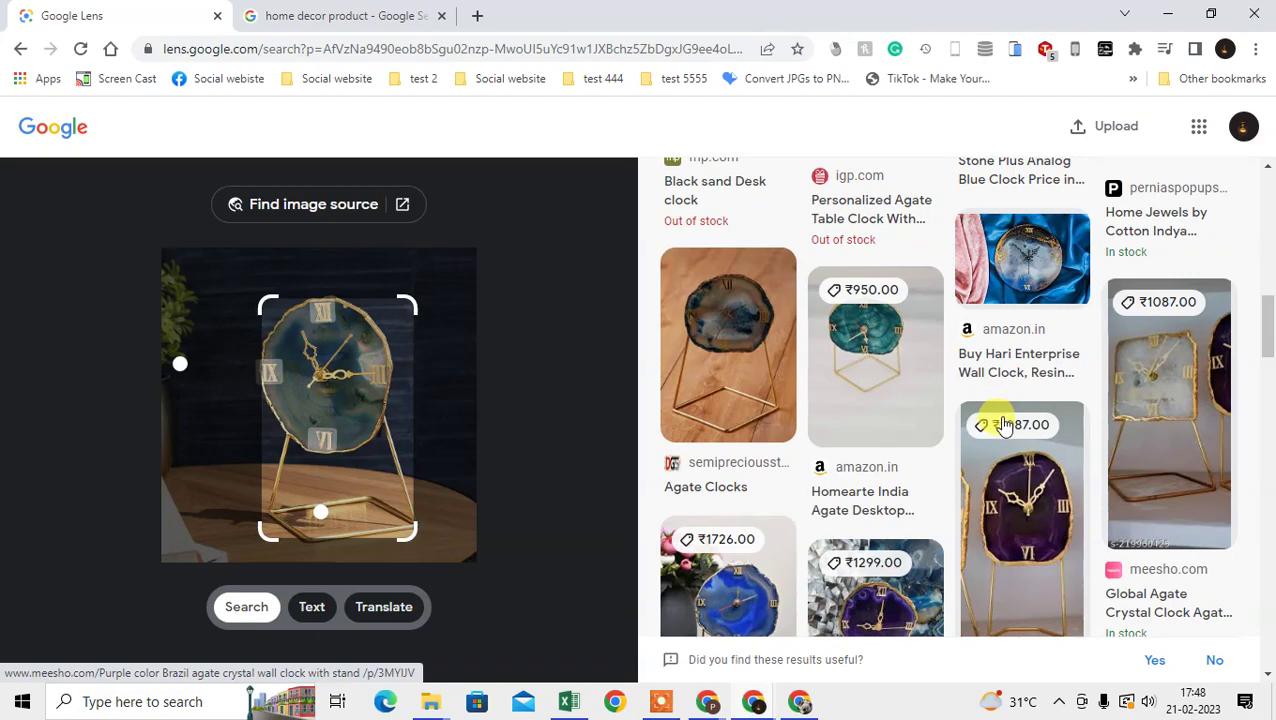